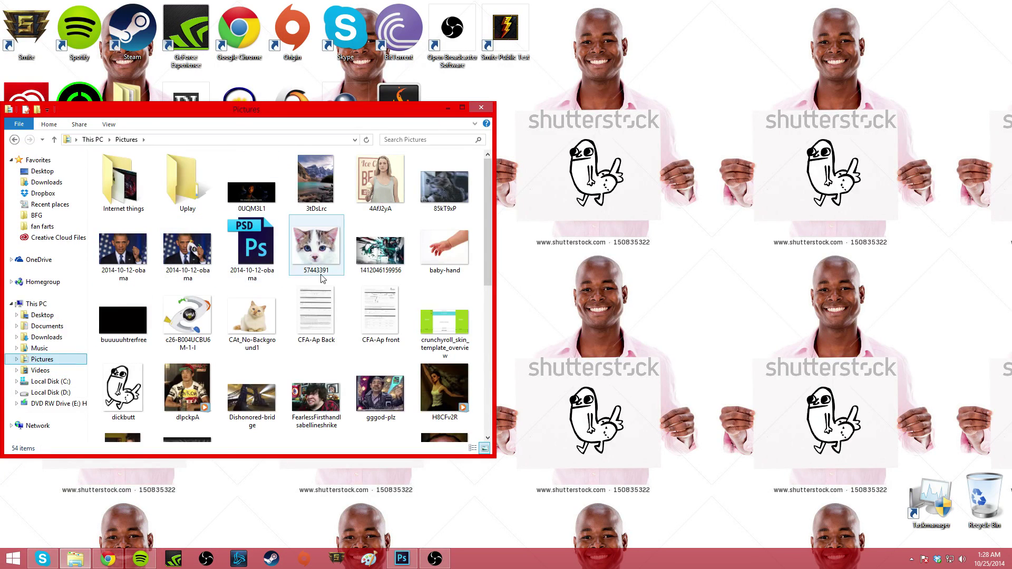
# Browse the Pictures folder, preview nic-cageeeeee.gif enlarged, and close the preview and minimize the folder window.
pyautogui.click(316, 306)
pyautogui.scroll(-5, 315, 303)
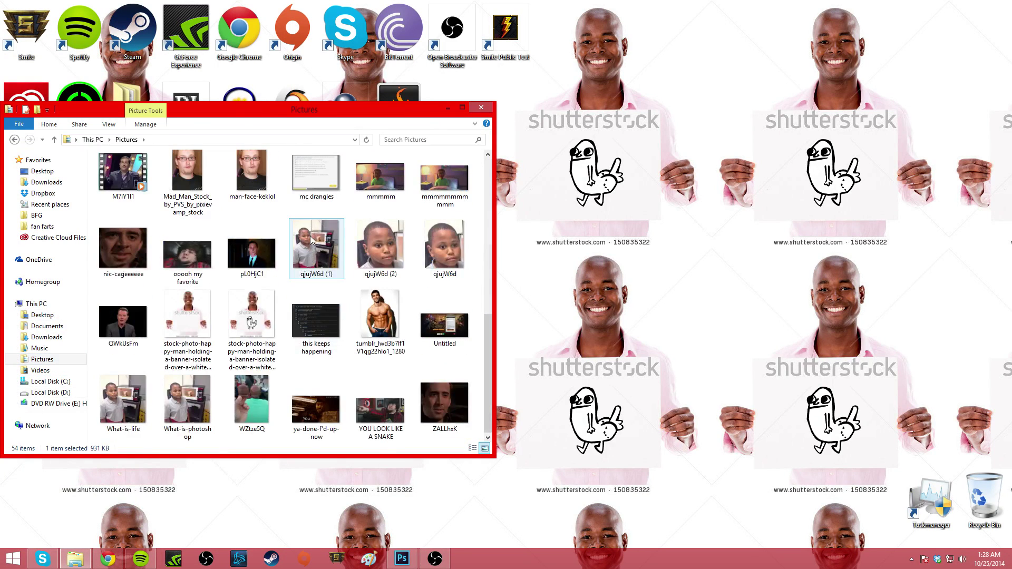
pyautogui.scroll(3, 316, 227)
pyautogui.click(140, 398)
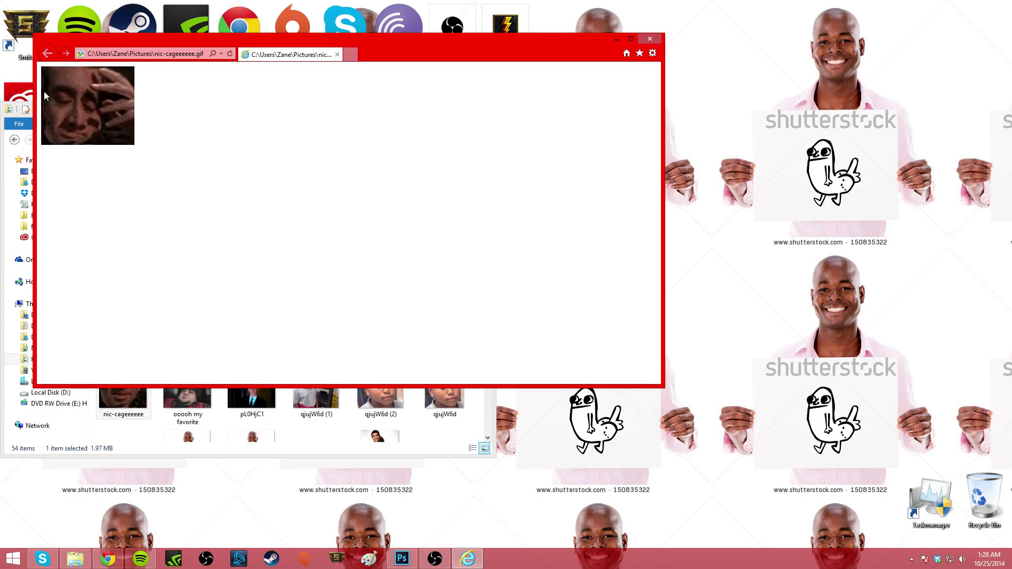
pyautogui.keyDown('ctrl'); pyautogui.scroll(7, 43, 90); pyautogui.keyUp('ctrl')
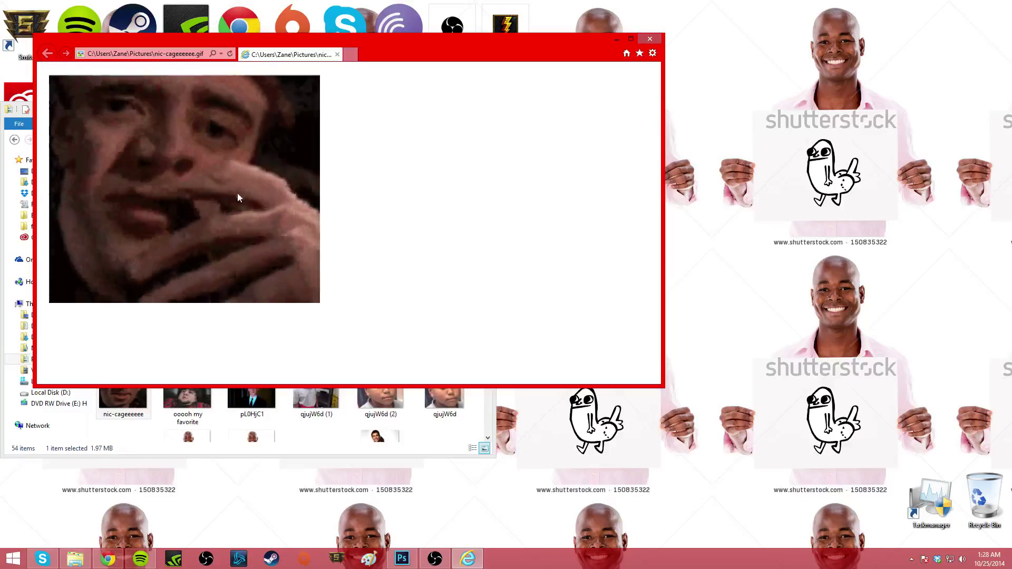
pyautogui.hotkey('alt', 'F4')
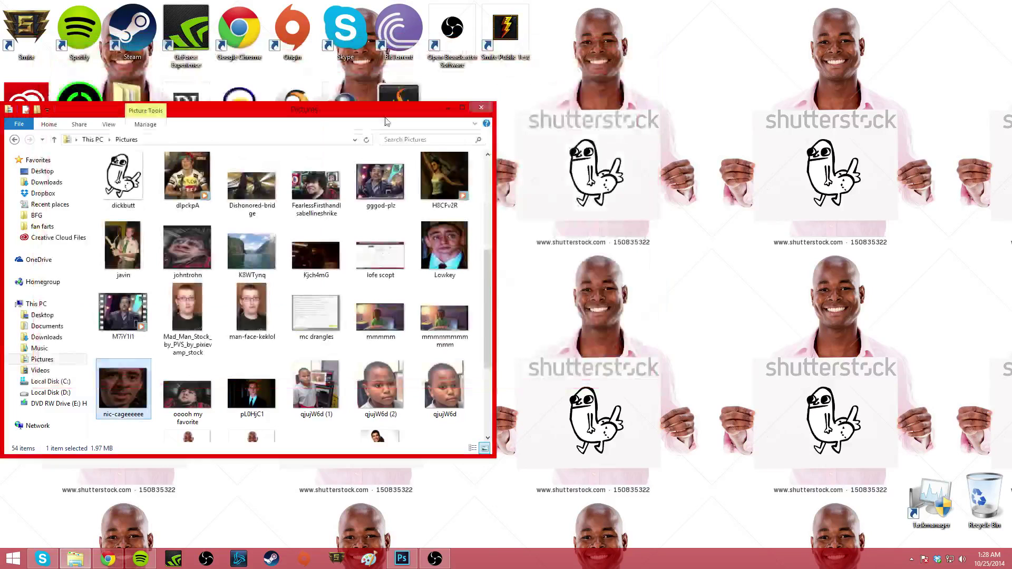
pyautogui.click(448, 108)
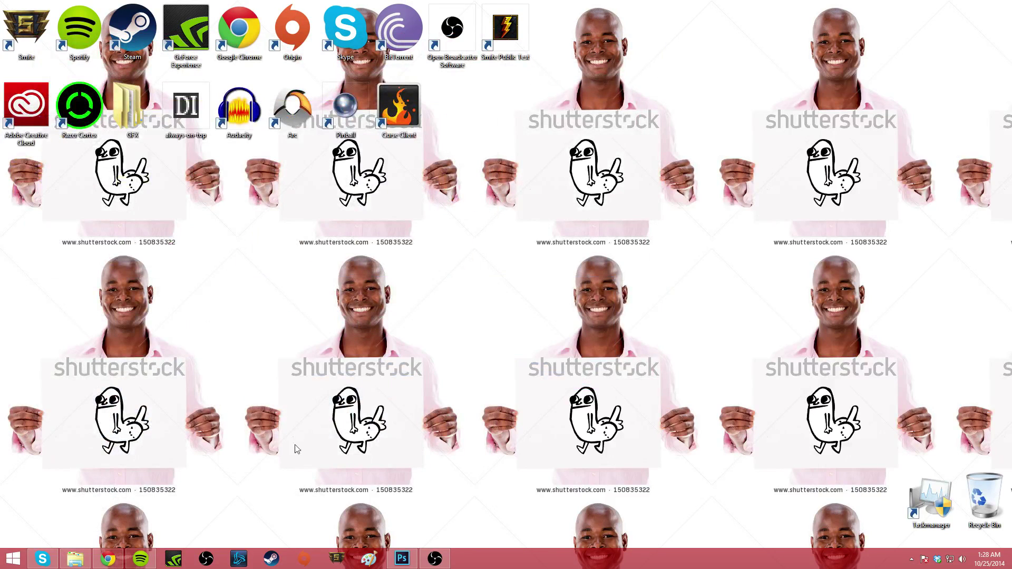
# Switch to Chrome and search Google for "animate content aware scale" in a new browser tab.
pyautogui.click(402, 559)
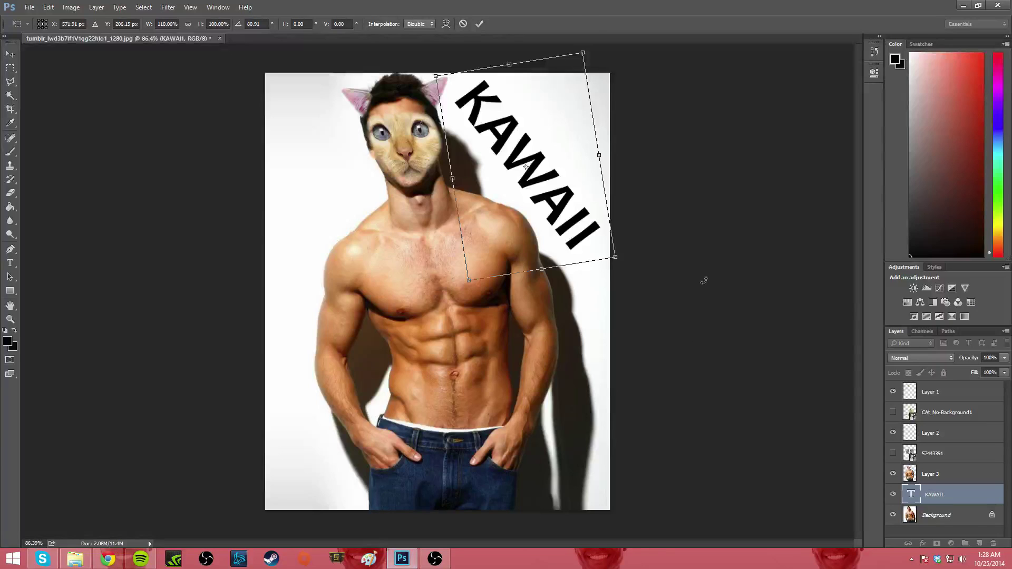
pyautogui.press('super+d')
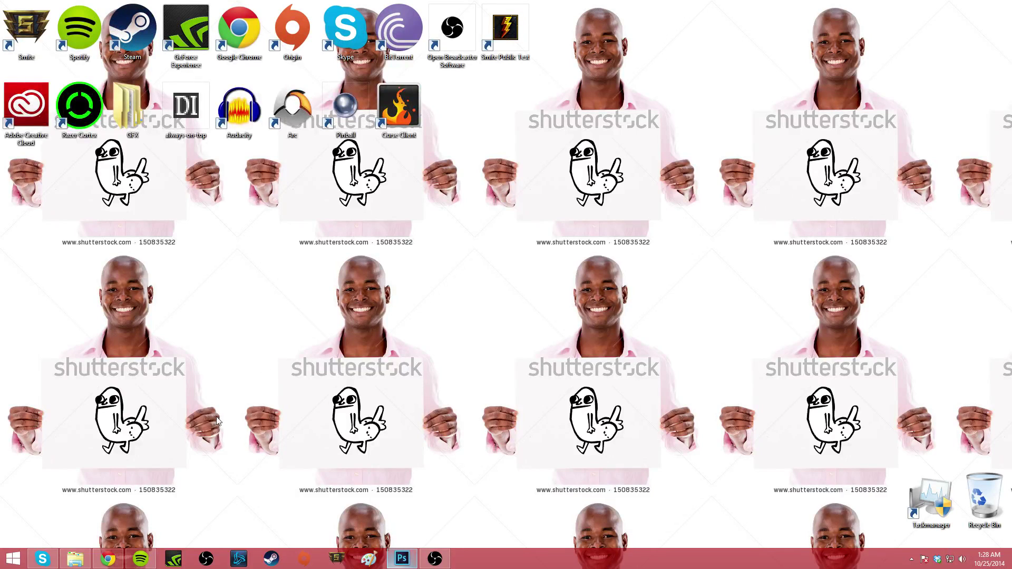
pyautogui.moveTo(110, 558)
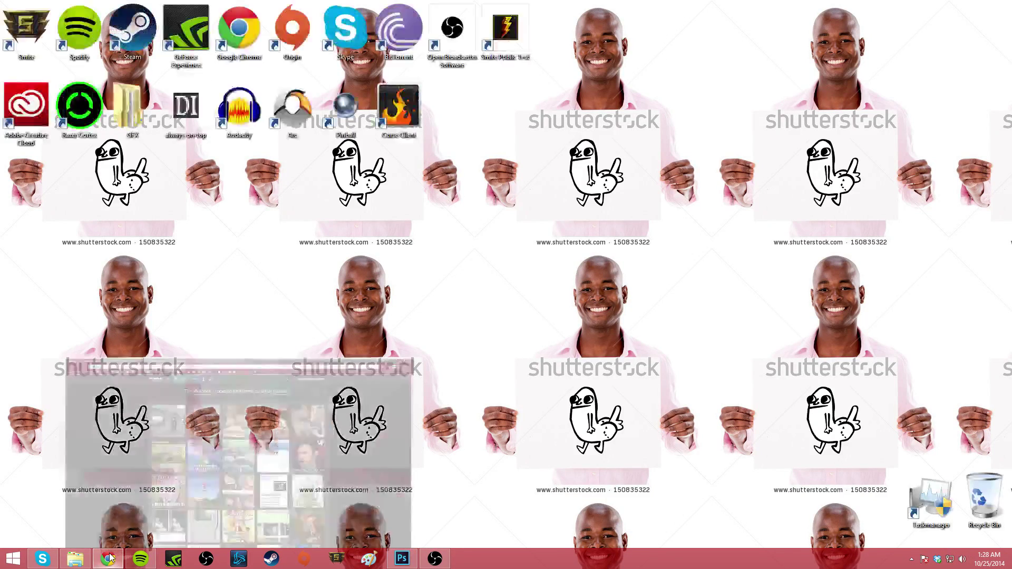
pyautogui.click(130, 432)
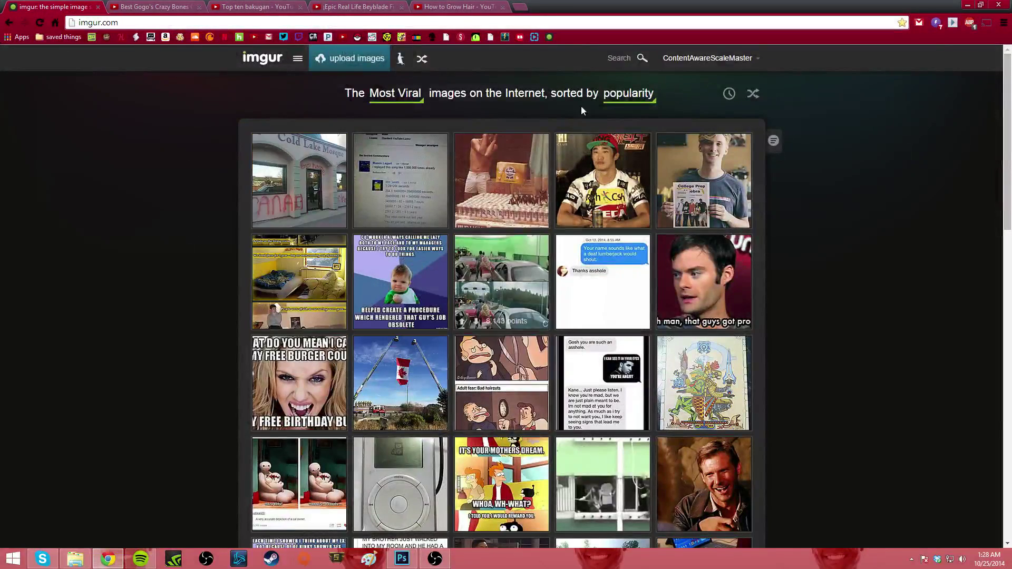
pyautogui.click(520, 7)
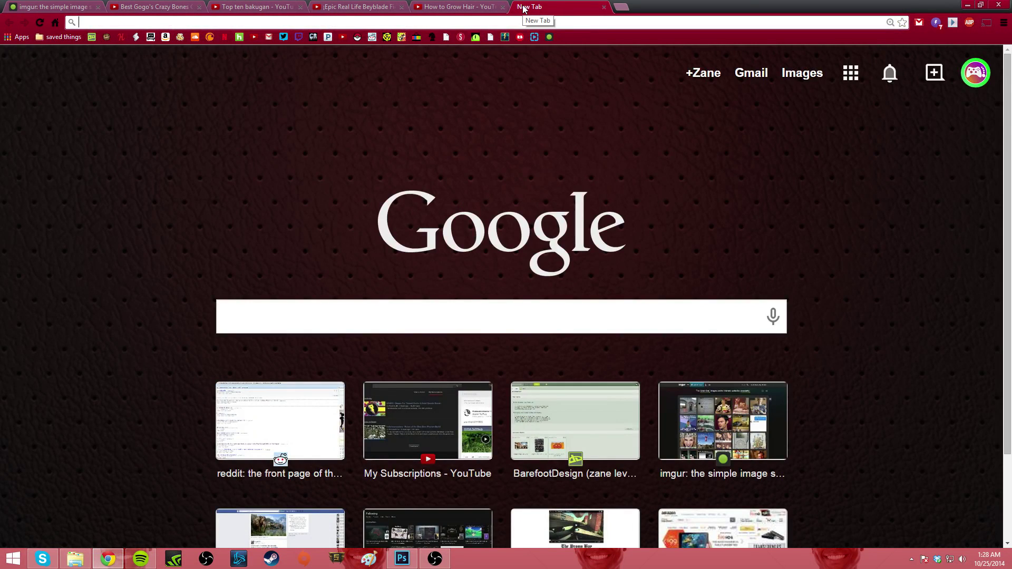
pyautogui.write('animate')
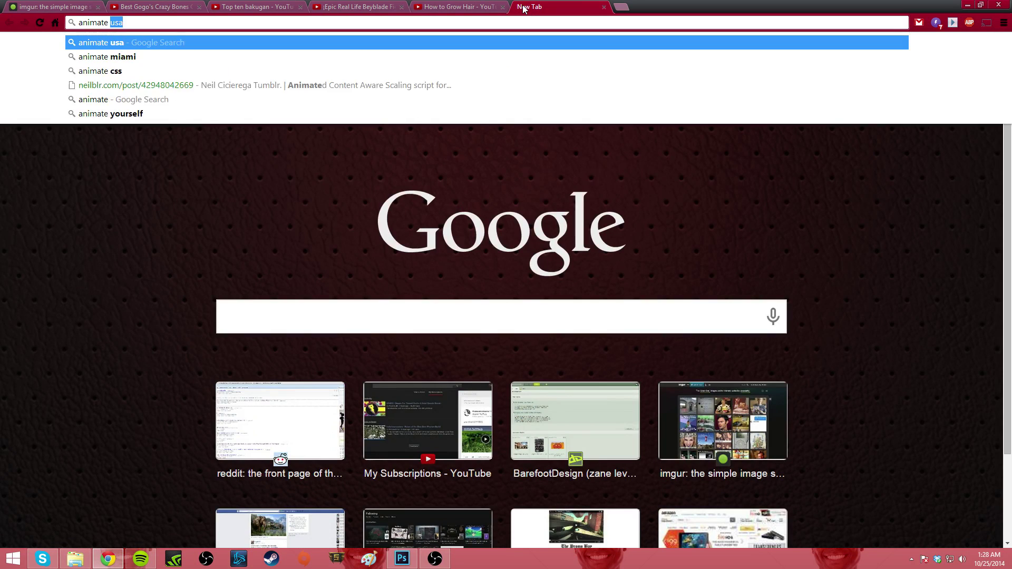
pyautogui.write(' conten')
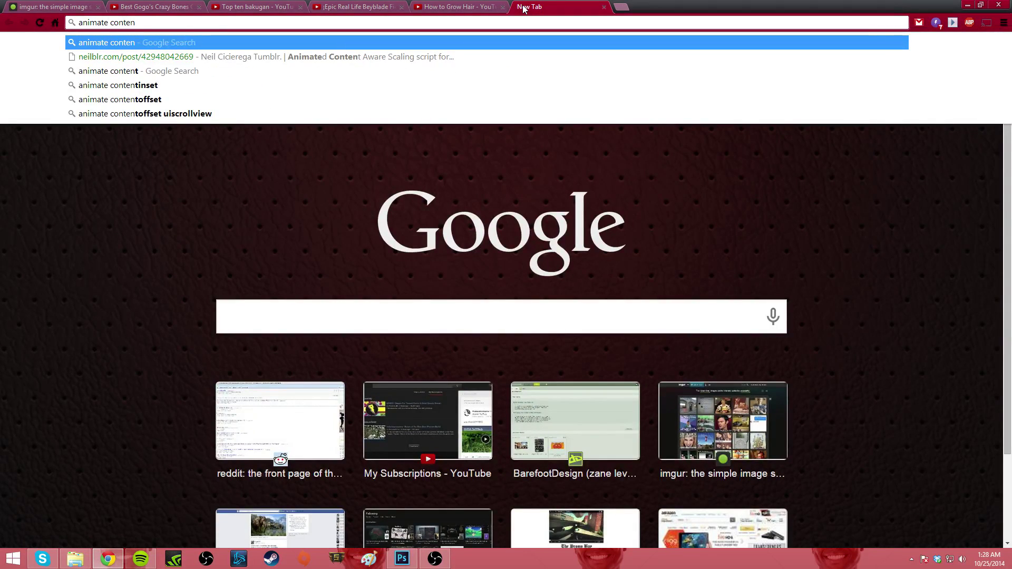
pyautogui.write('t aware')
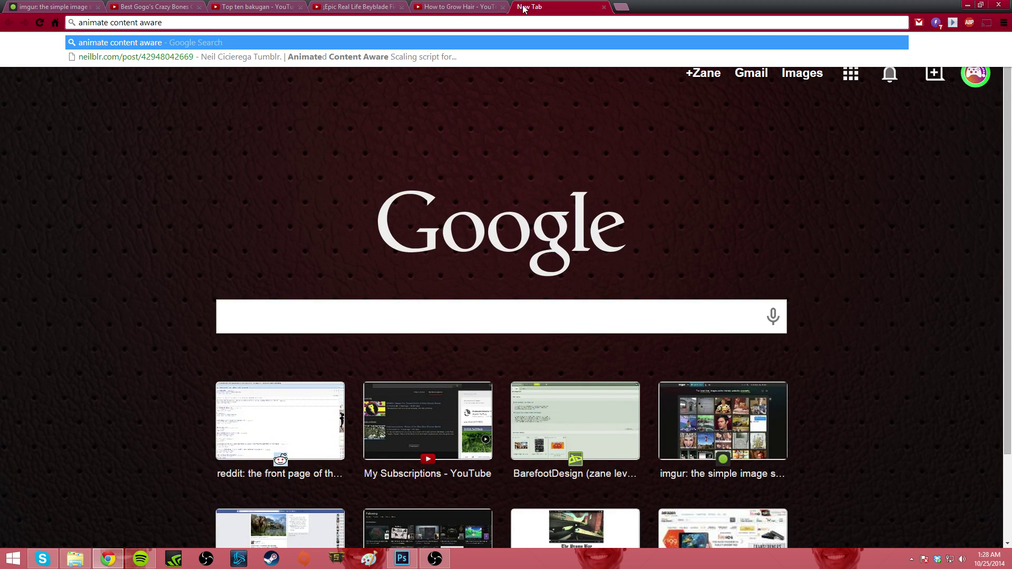
pyautogui.write(' scale')
pyautogui.press('Return')
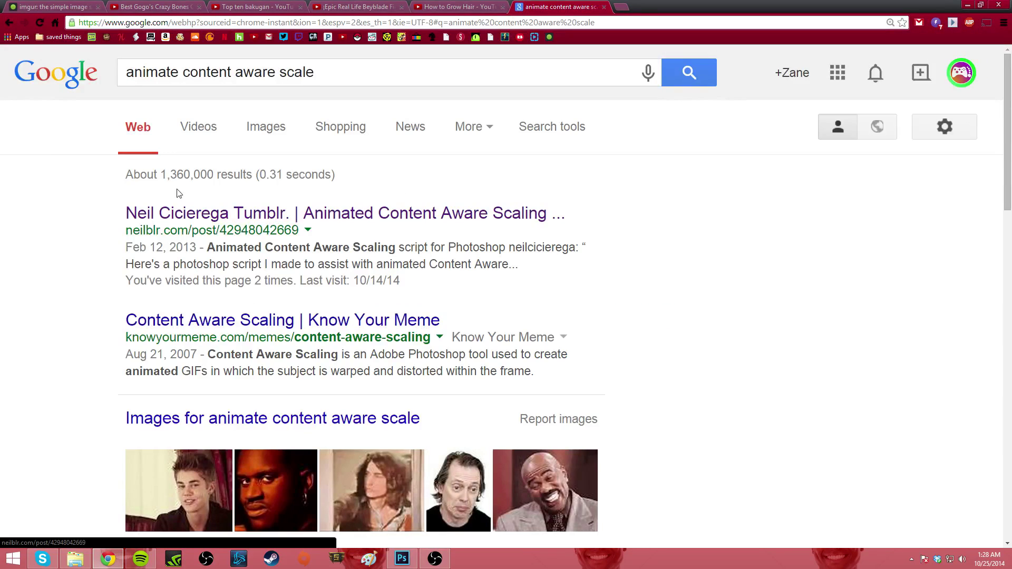
# Open the neilblr.com search result and read the download and installation instructions for the Animated Content Aware Scaling script.
pyautogui.click(242, 213)
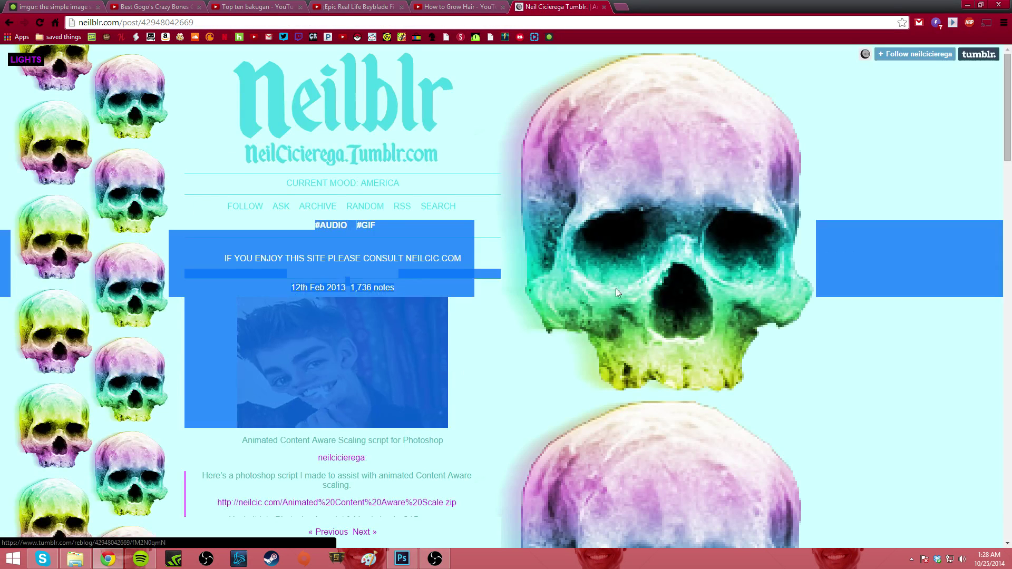
pyautogui.scroll(-8, 320, 399)
pyautogui.scroll(1, 320, 399)
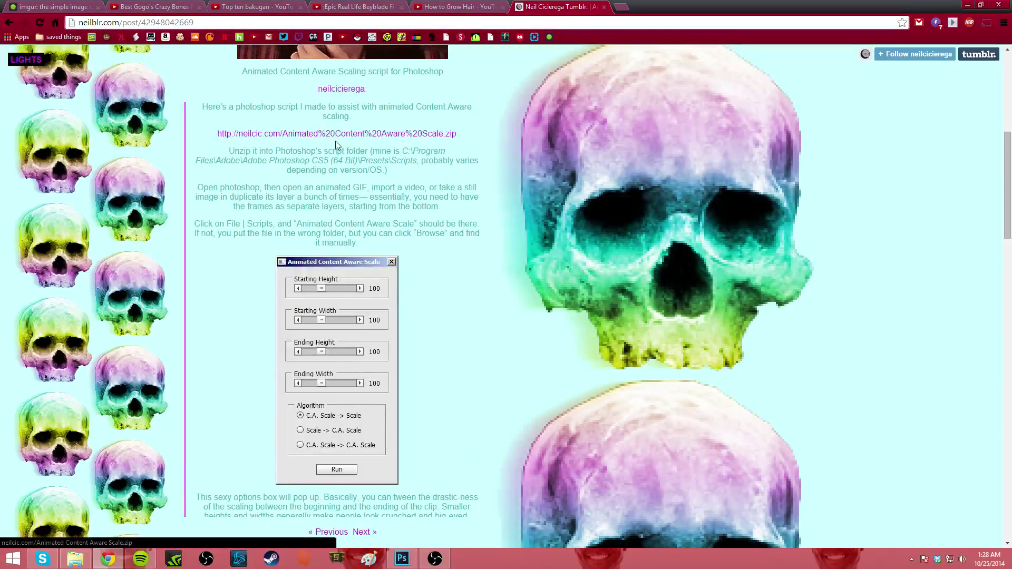
pyautogui.scroll(-2, 230, 193)
pyautogui.scroll(-11, 230, 193)
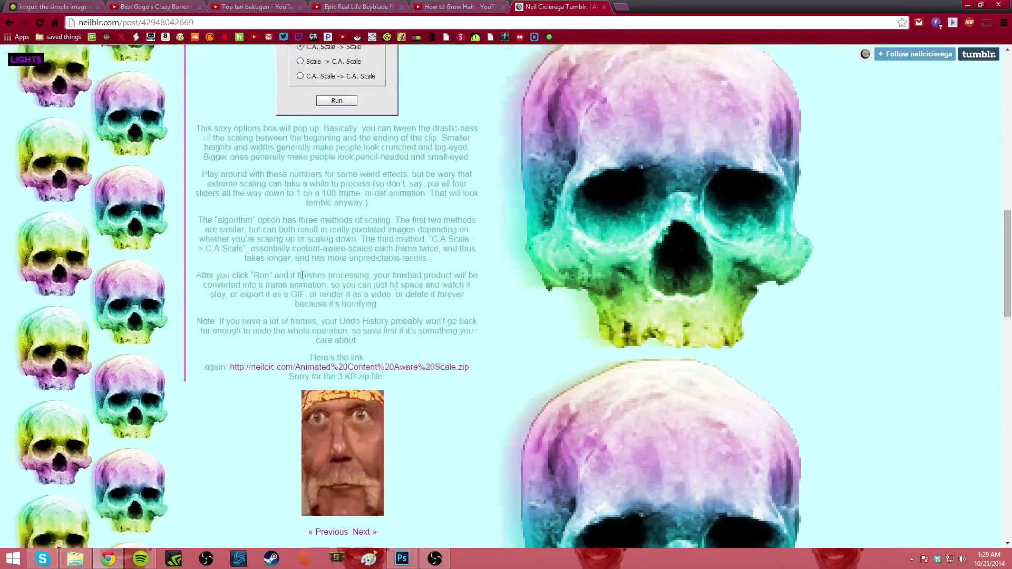
pyautogui.scroll(4, 341, 305)
pyautogui.scroll(20, 341, 306)
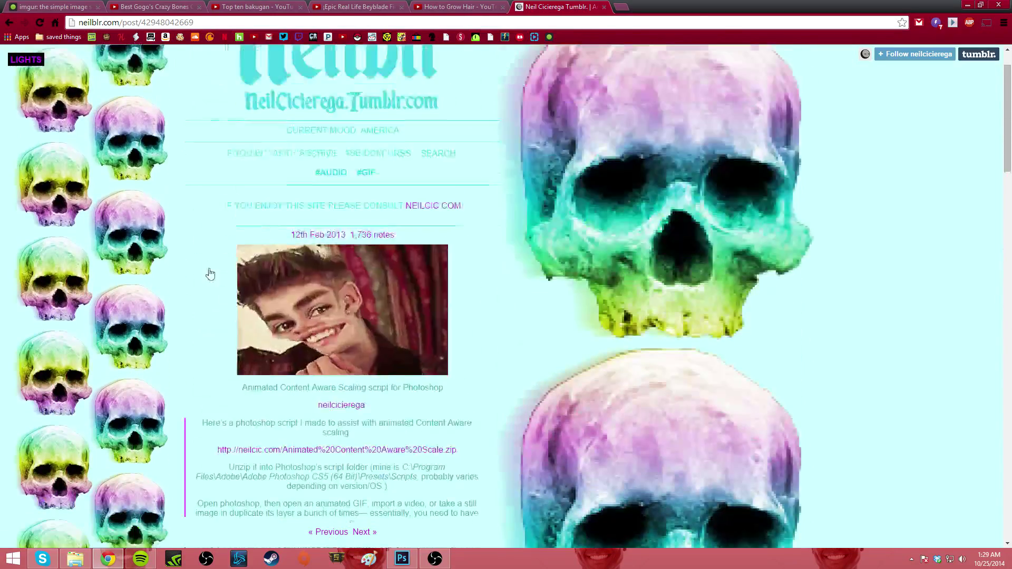
pyautogui.scroll(-4, 207, 285)
pyautogui.moveTo(233, 311); pyautogui.dragTo(522, 445)
pyautogui.click(522, 445)
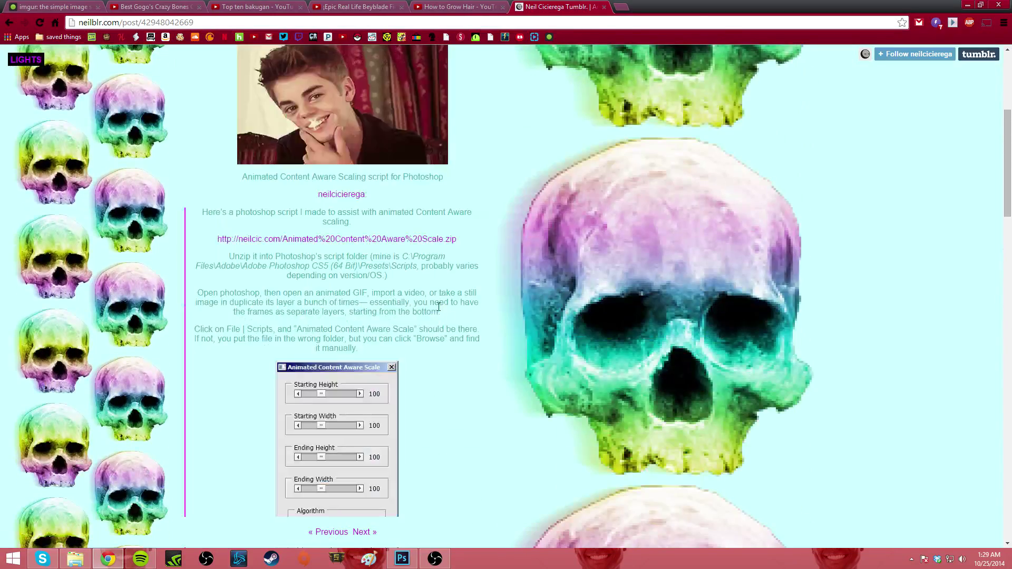
pyautogui.scroll(-1, 542, 447)
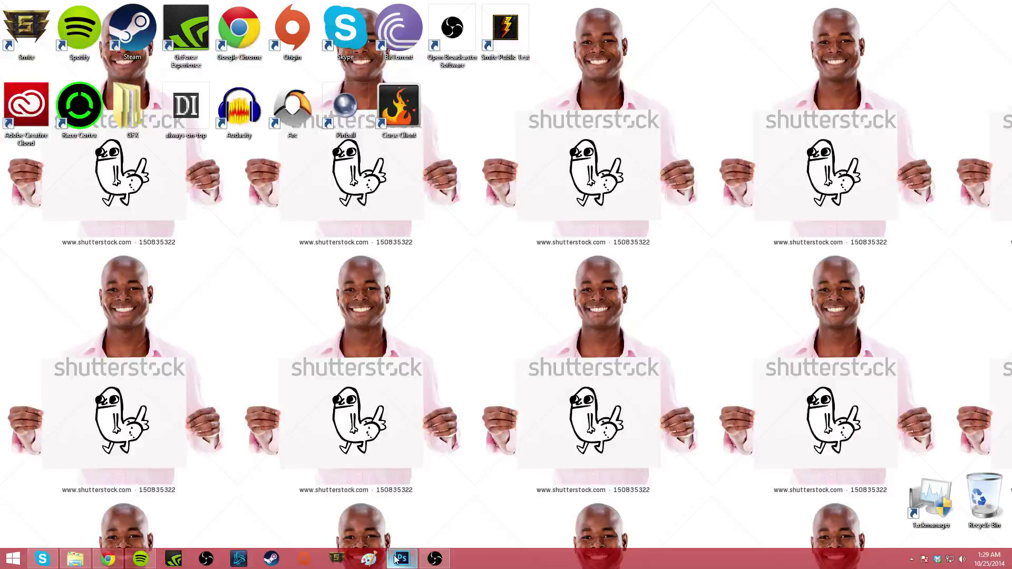
# Switch to Photoshop and find the installed Animated Content Aware Scale script among the file scripts.
pyautogui.moveTo(396, 560)
pyautogui.click(409, 529)
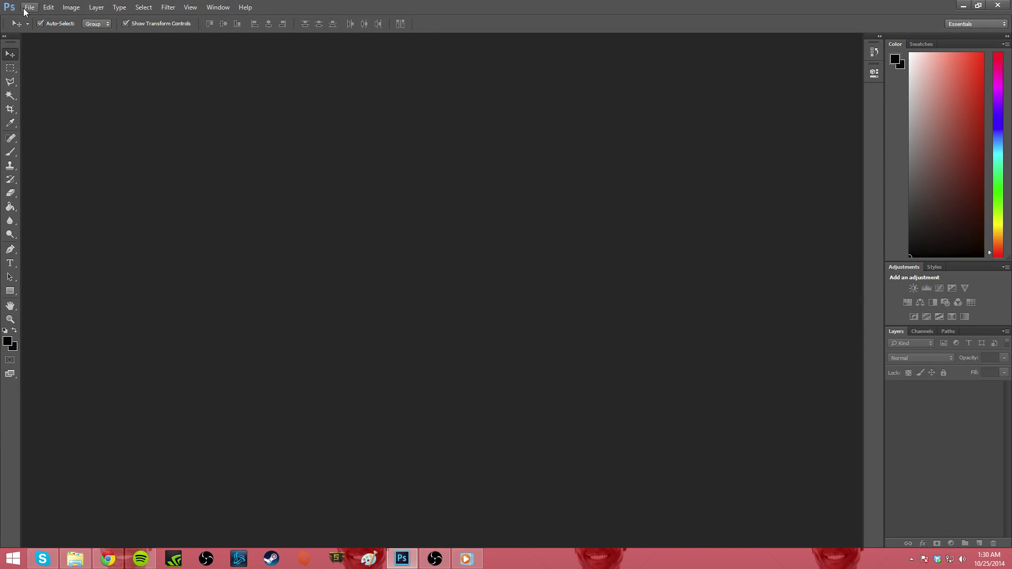
pyautogui.click(25, 11)
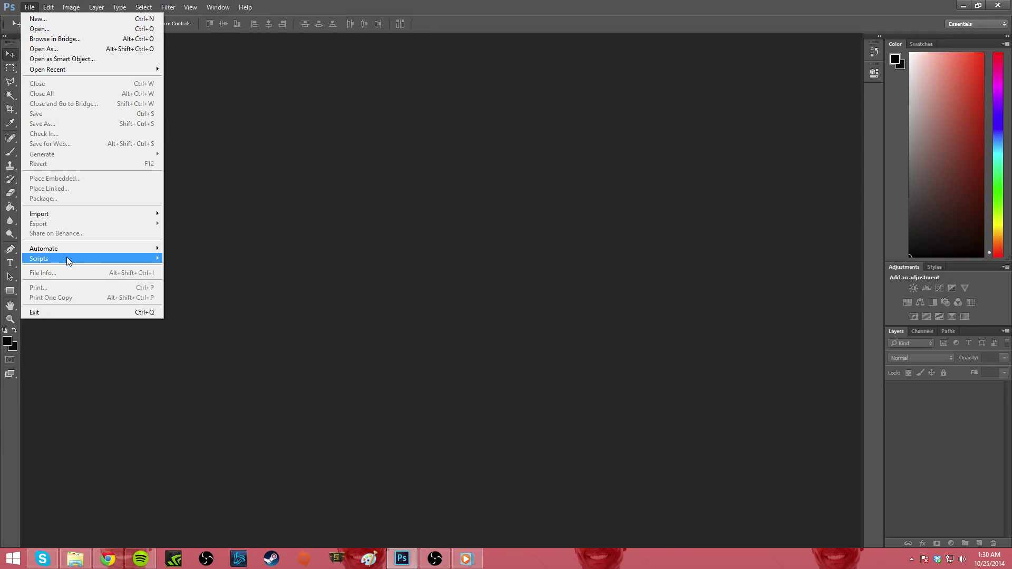
pyautogui.moveTo(68, 260)
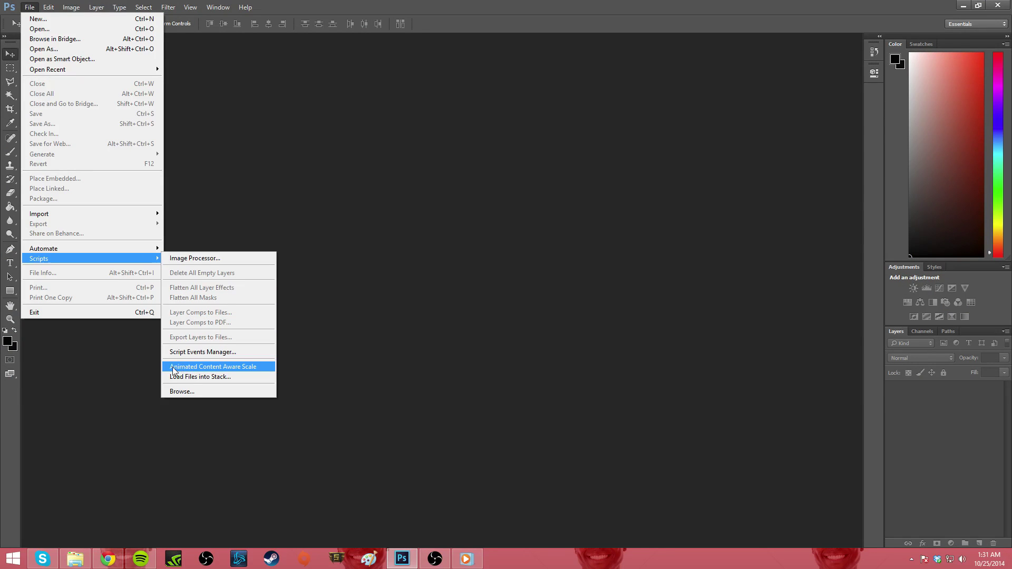
pyautogui.click(227, 367)
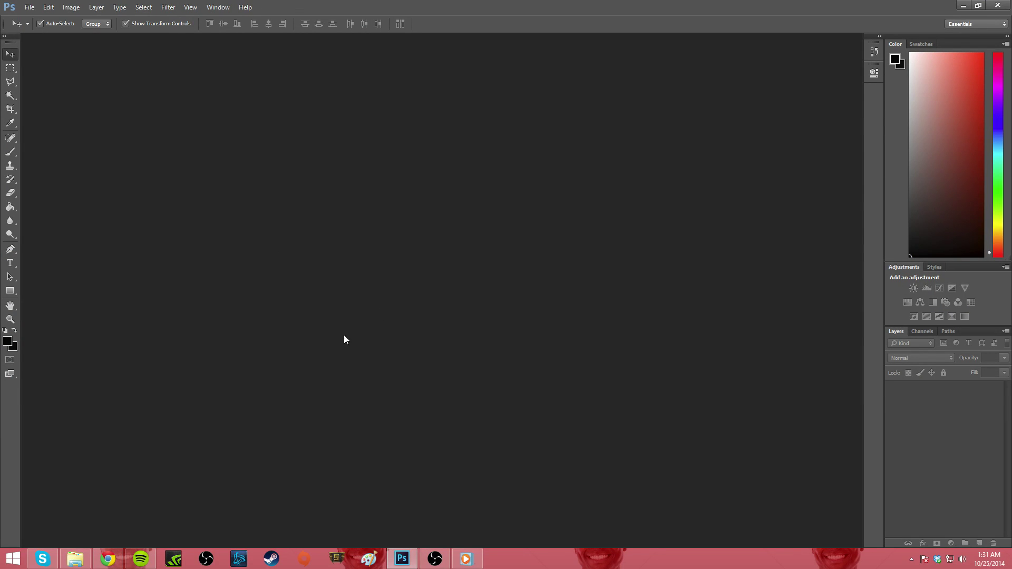
# Switch to Chrome, open the Imgur GIF post of the man in the red cap, and view its video saving options.
pyautogui.click(113, 562)
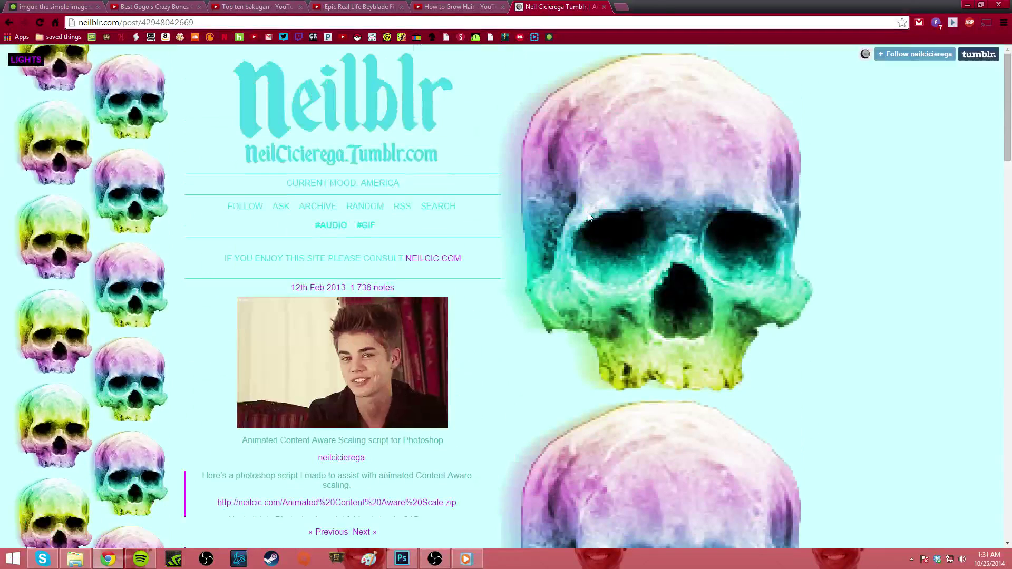
pyautogui.click(104, 6)
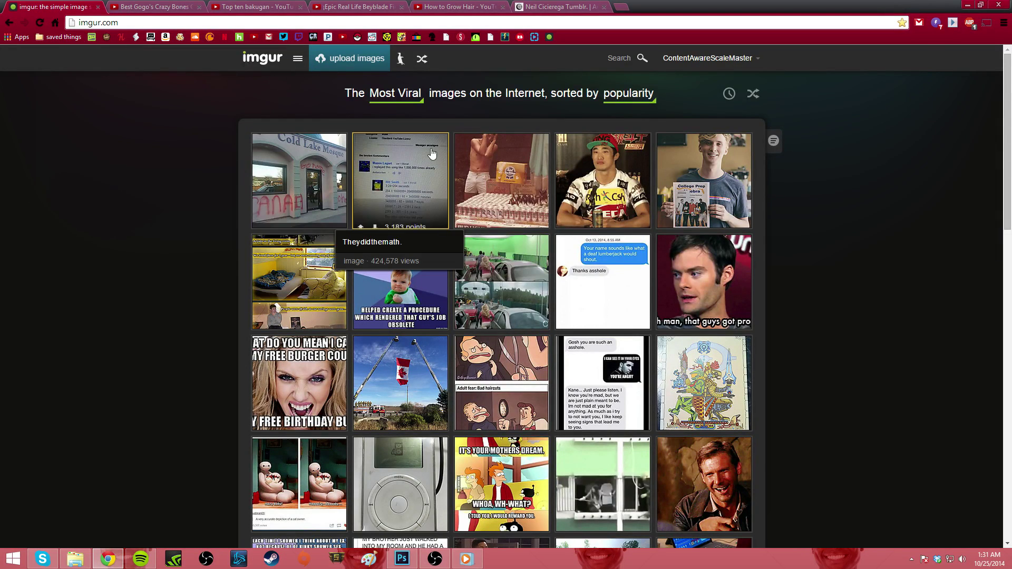
pyautogui.click(624, 170)
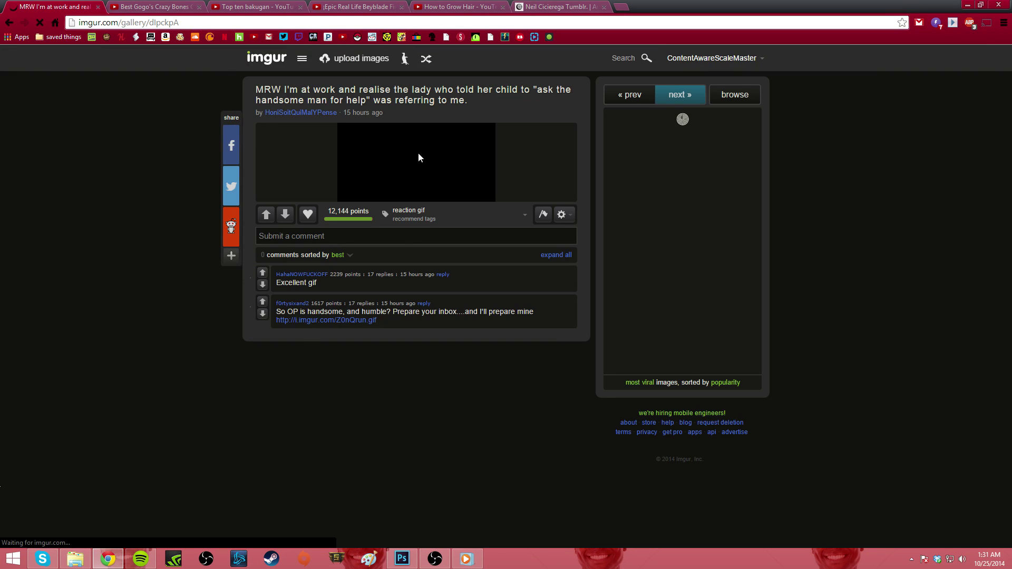
pyautogui.rightClick(433, 188)
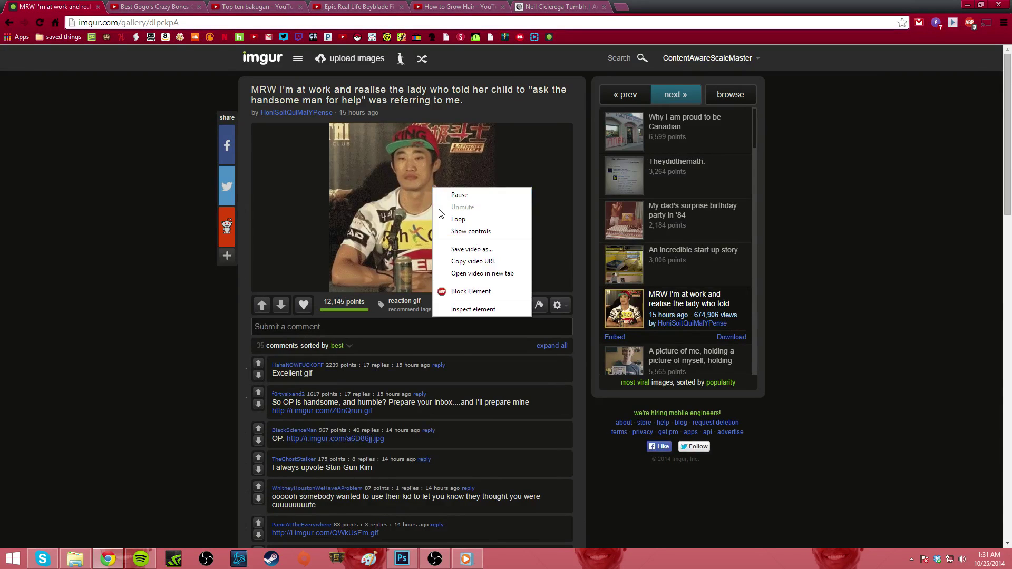
pyautogui.click(465, 252)
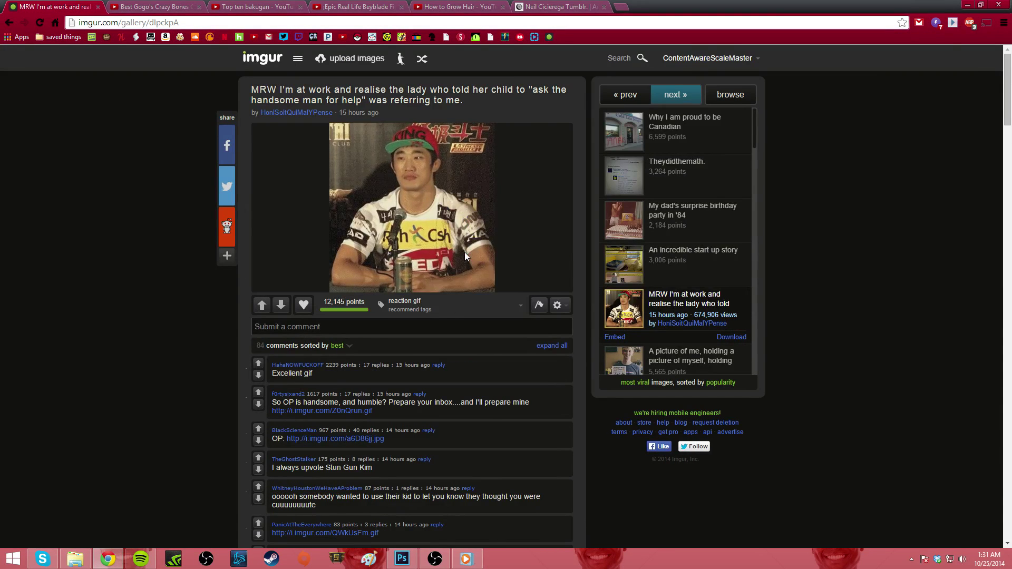
pyautogui.click(468, 267)
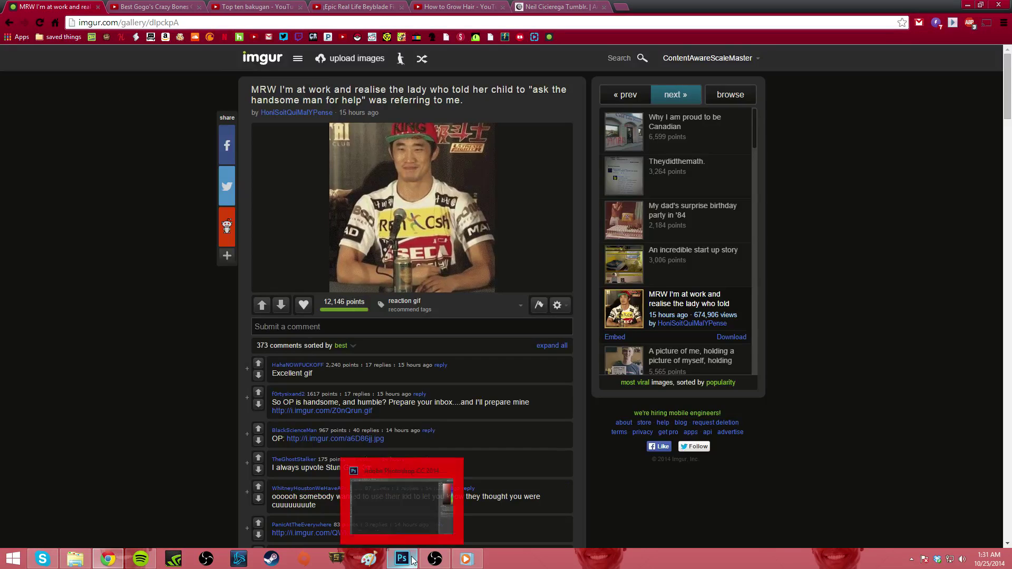
# Find QWkUsFm.gif in the Pictures folder in File Explorer and open it in Photoshop with its frames as layers.
pyautogui.click(75, 559)
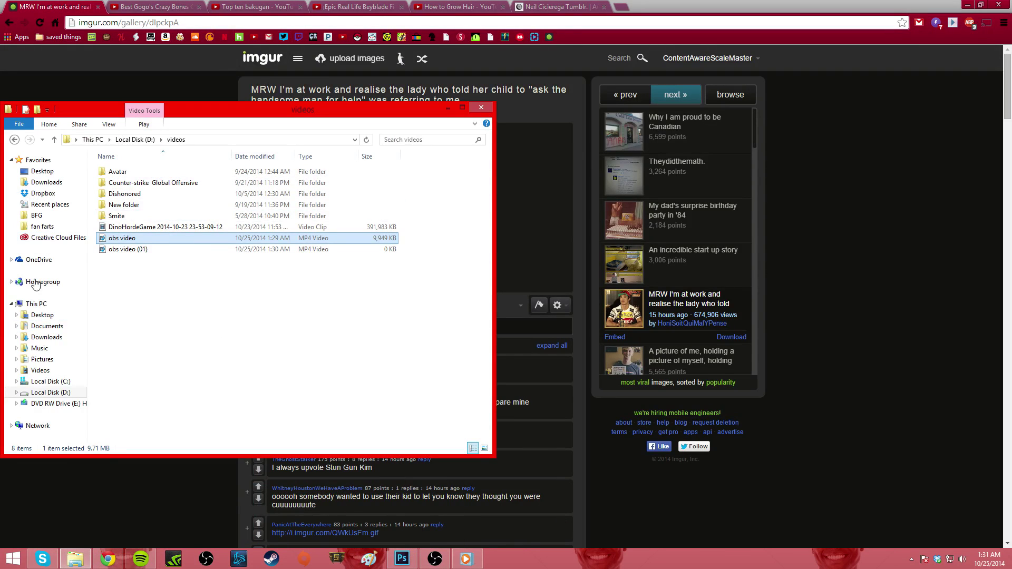
pyautogui.click(42, 359)
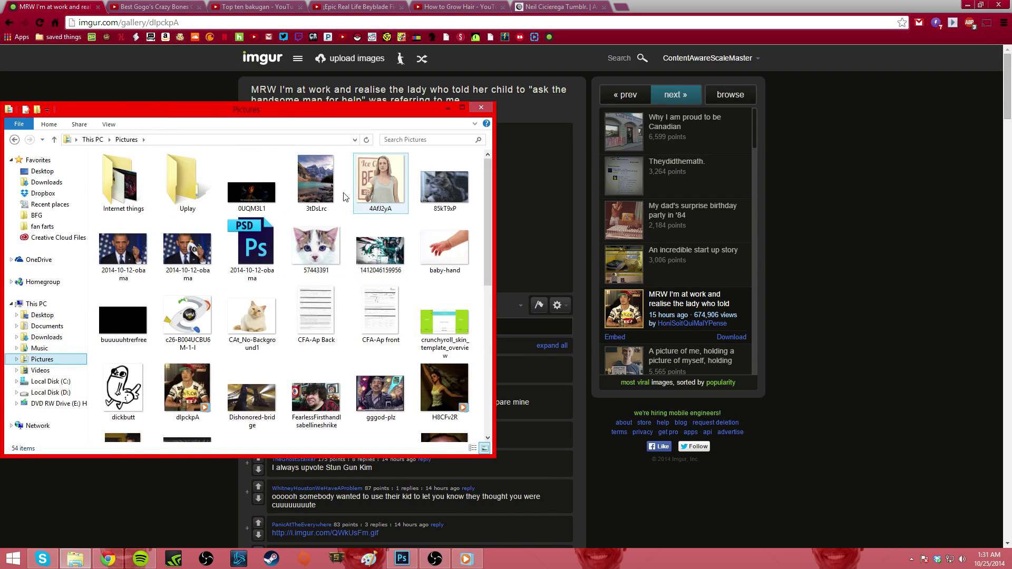
pyautogui.click(380, 167)
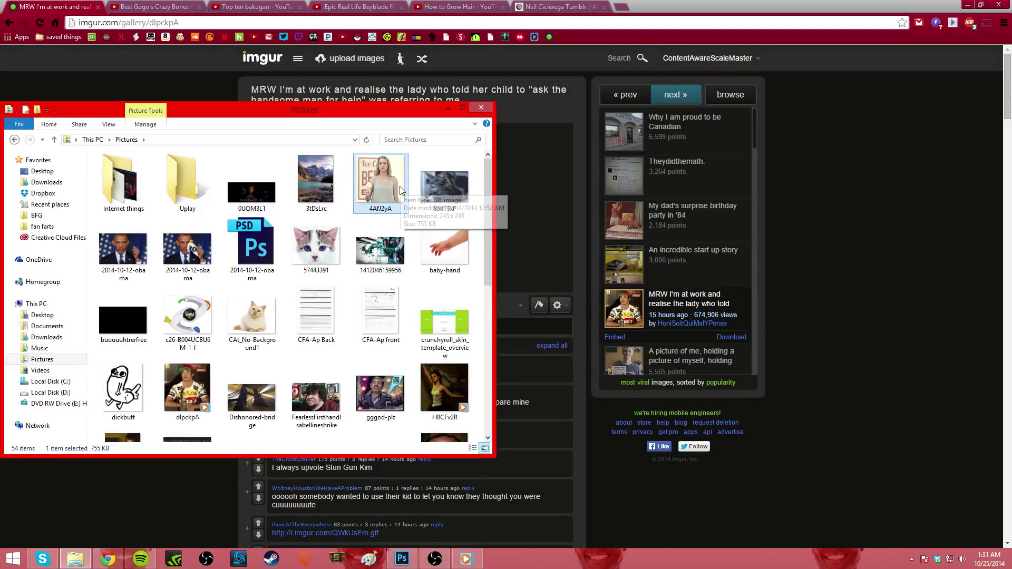
pyautogui.scroll(-3, 303, 266)
pyautogui.scroll(-2, 303, 265)
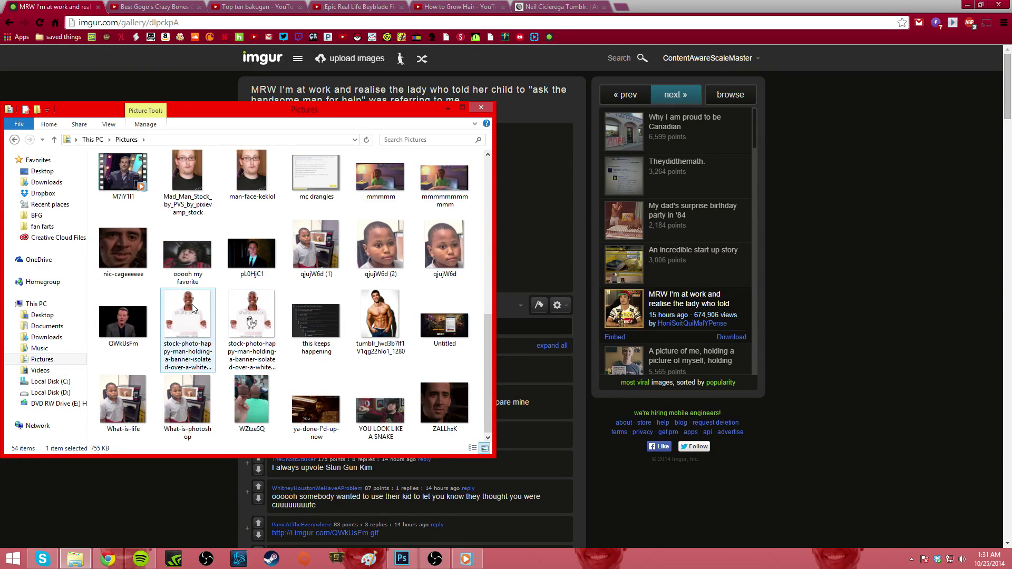
pyautogui.moveTo(137, 322); pyautogui.dragTo(355, 330)
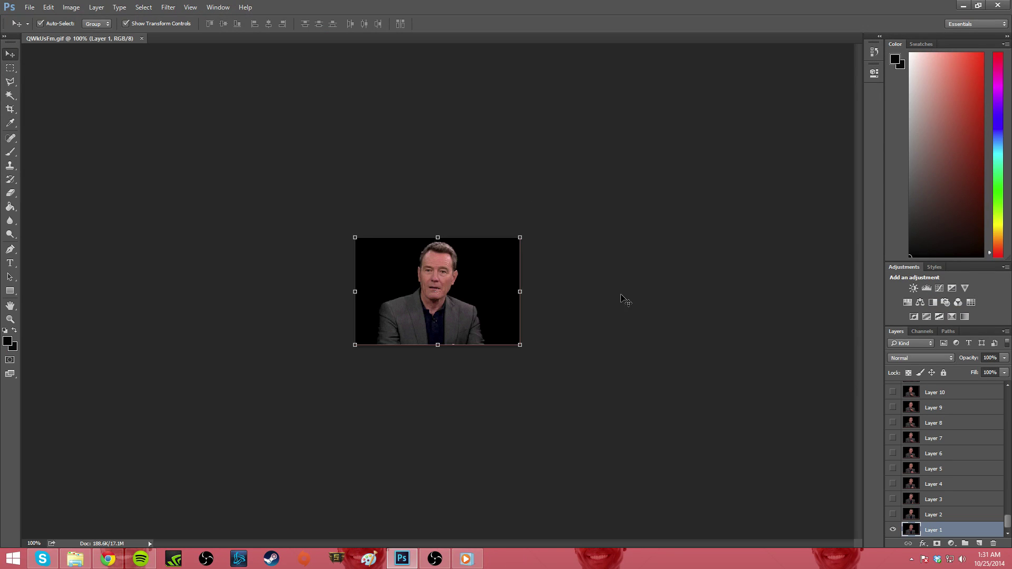
# Switch to the Motion workspace and play the frame animation of QWkUsFm.gif.
pyautogui.scroll(10, 466, 269)
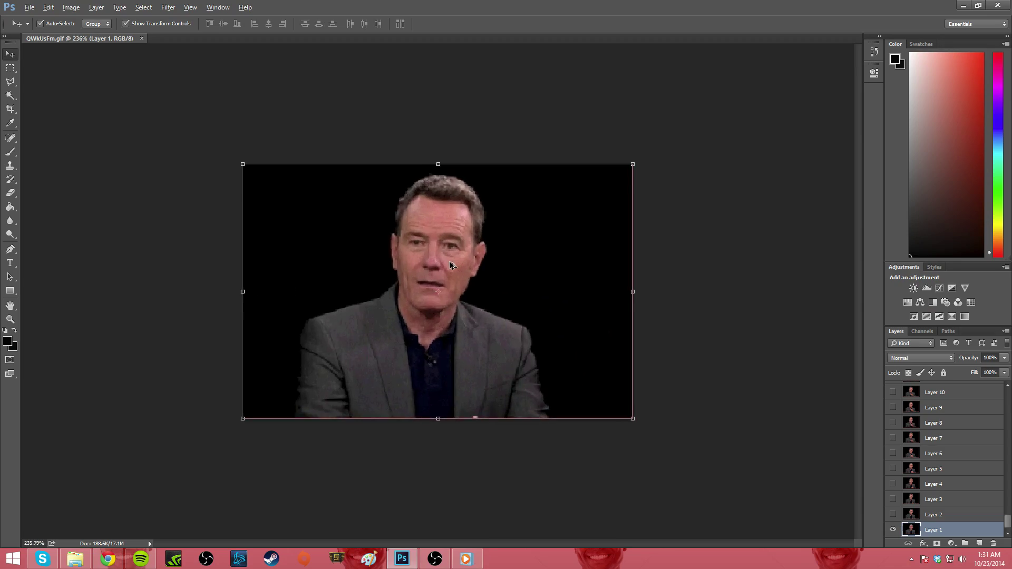
pyautogui.scroll(-8, 429, 212)
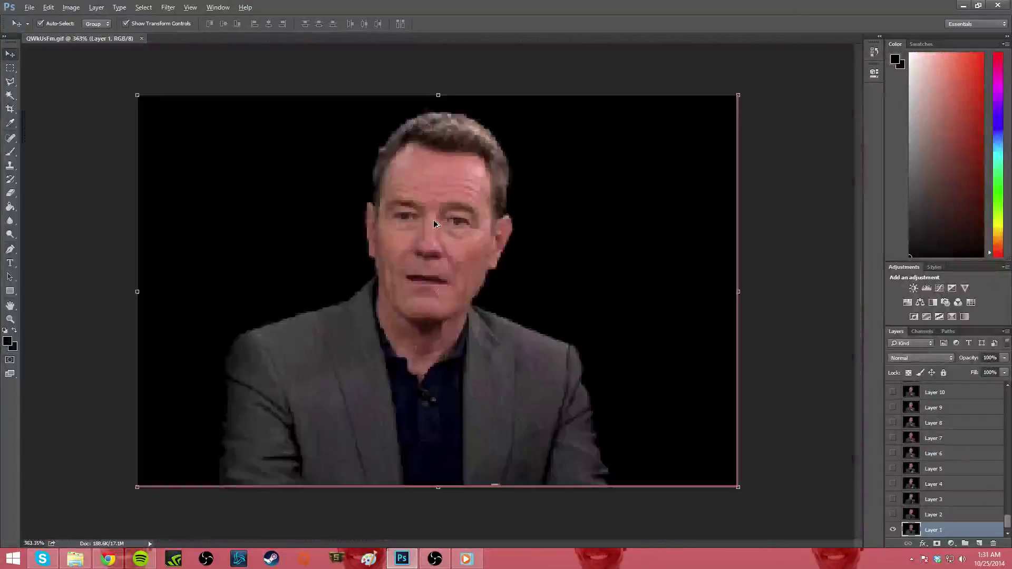
pyautogui.scroll(-4, 435, 224)
pyautogui.click(975, 24)
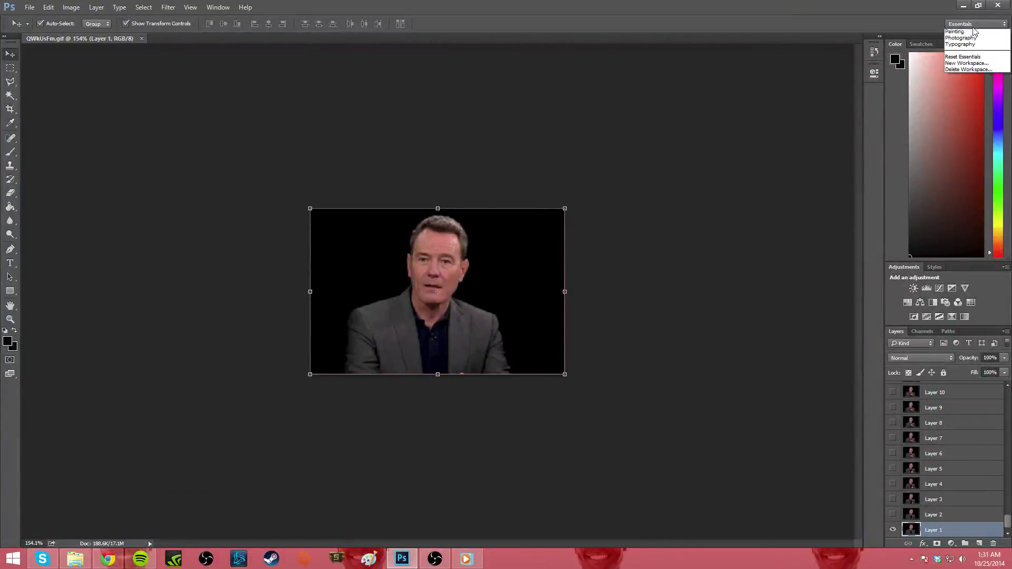
pyautogui.click(755, 120)
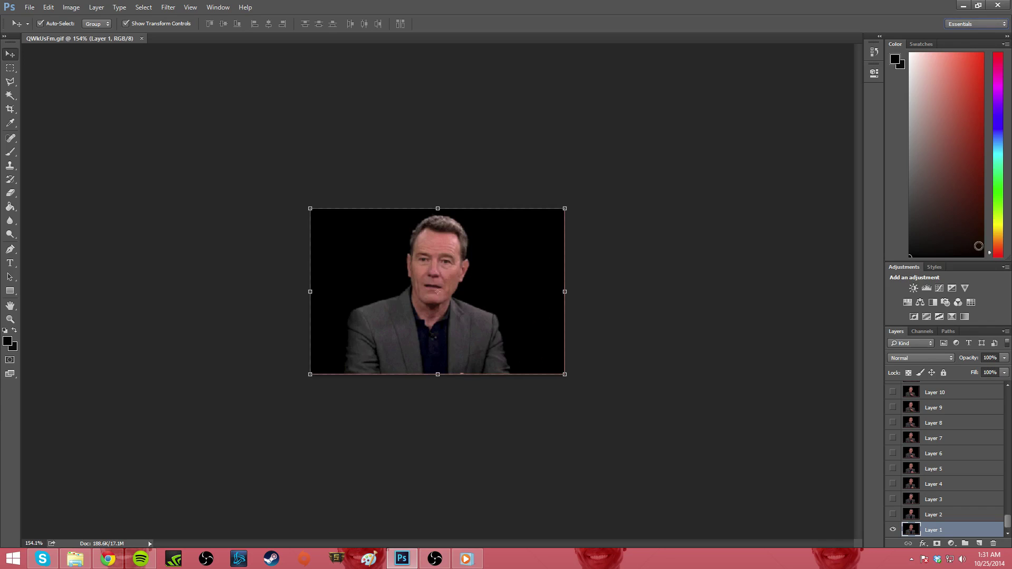
pyautogui.click(973, 24)
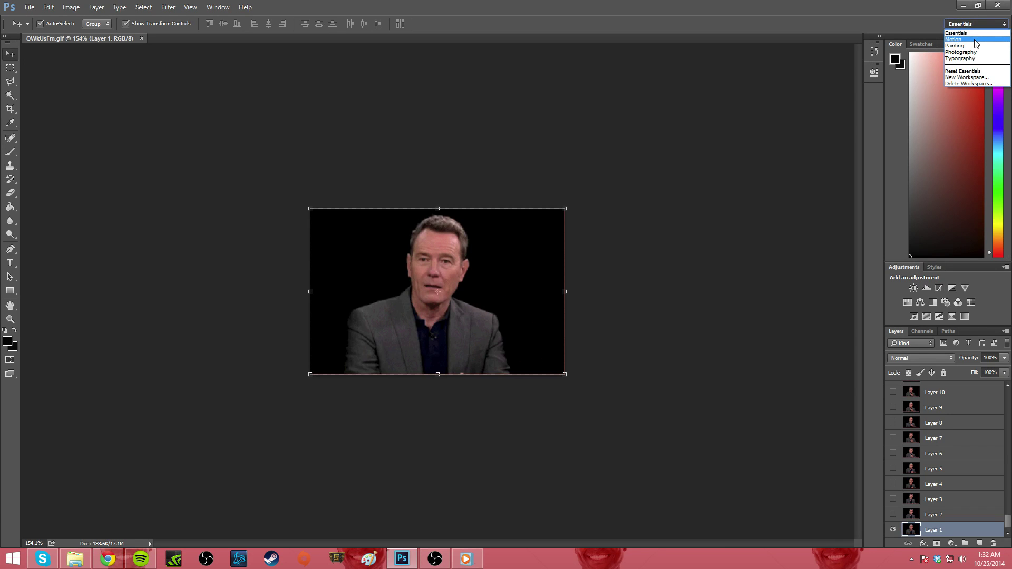
pyautogui.click(974, 45)
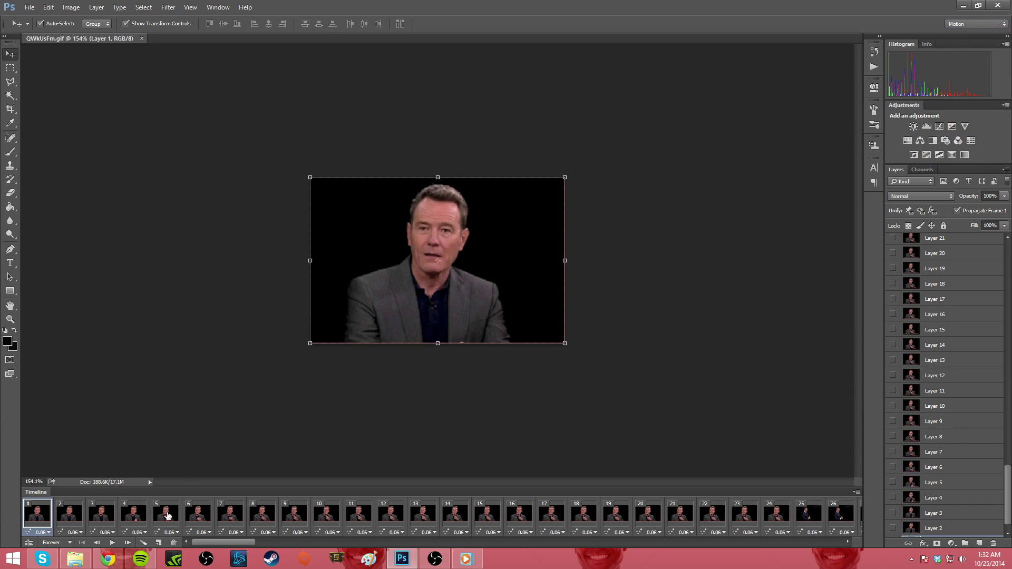
pyautogui.click(111, 543)
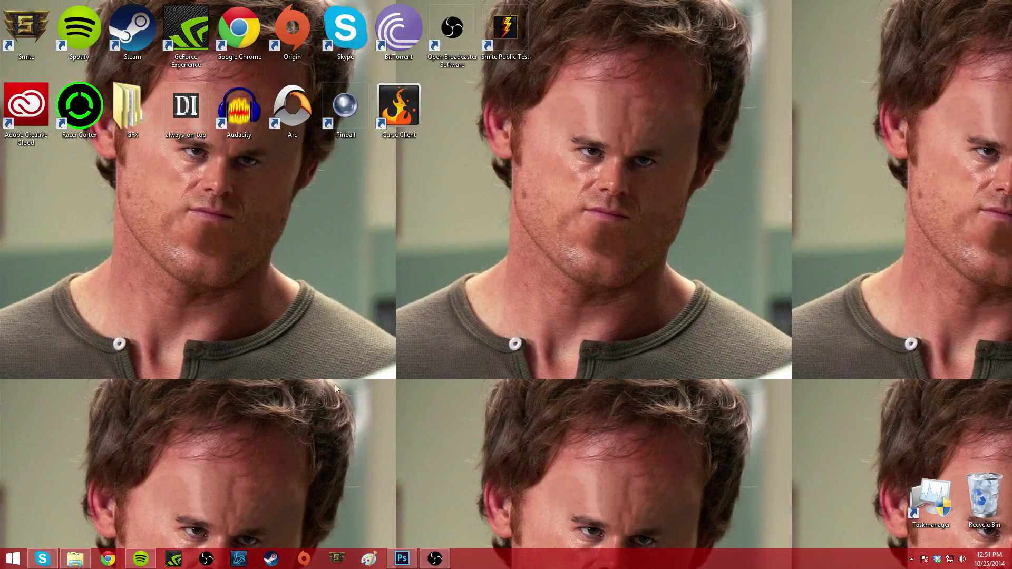
pyautogui.moveTo(571, 39); pyautogui.dragTo(10, 158)
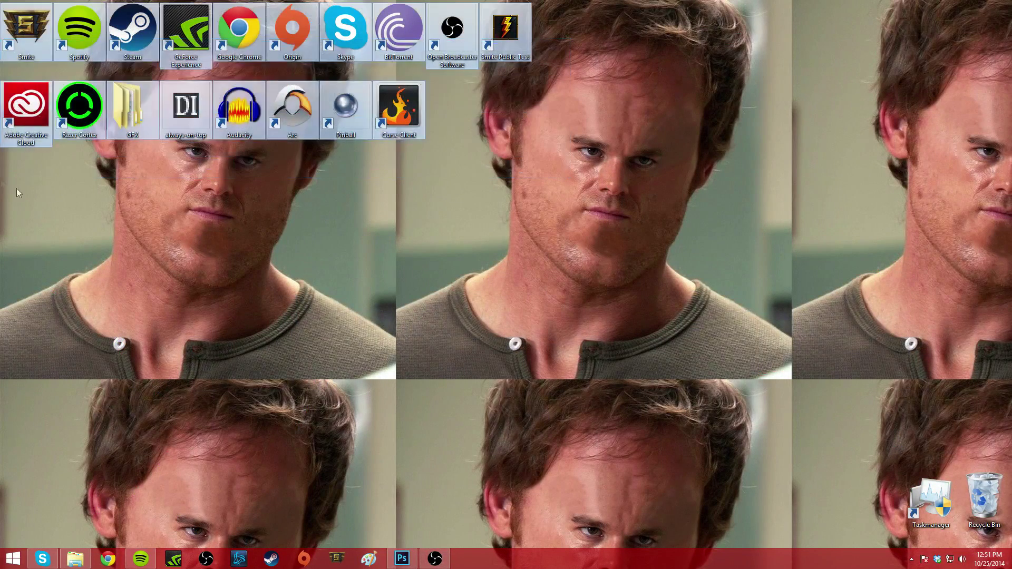
pyautogui.click(19, 192)
# Switch to Photoshop and import the dlpckpA video from Pictures as layers, from beginning to end, with Make Frame Animation enabled and no frame limit.
pyautogui.click(411, 559)
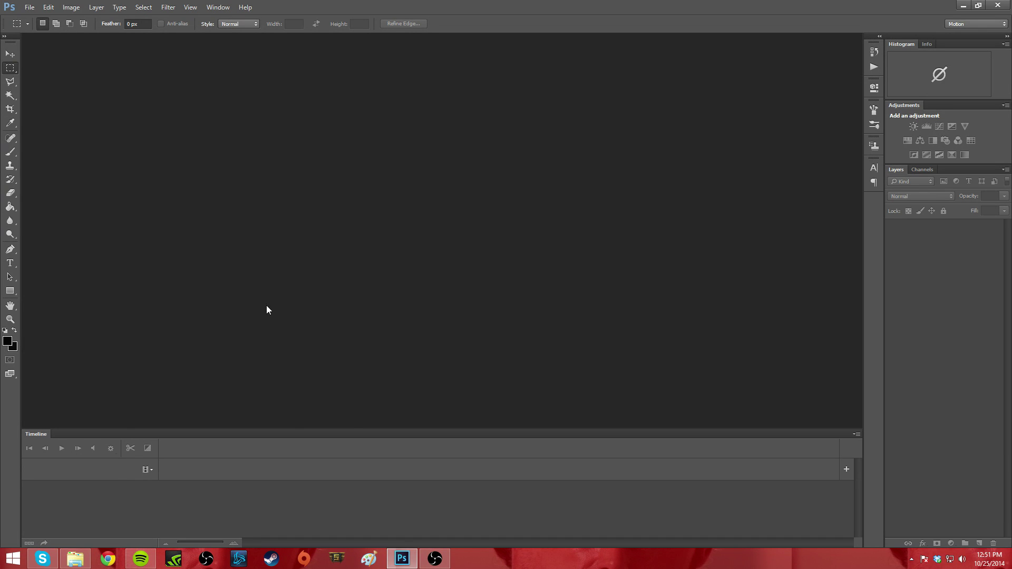
pyautogui.click(37, 10)
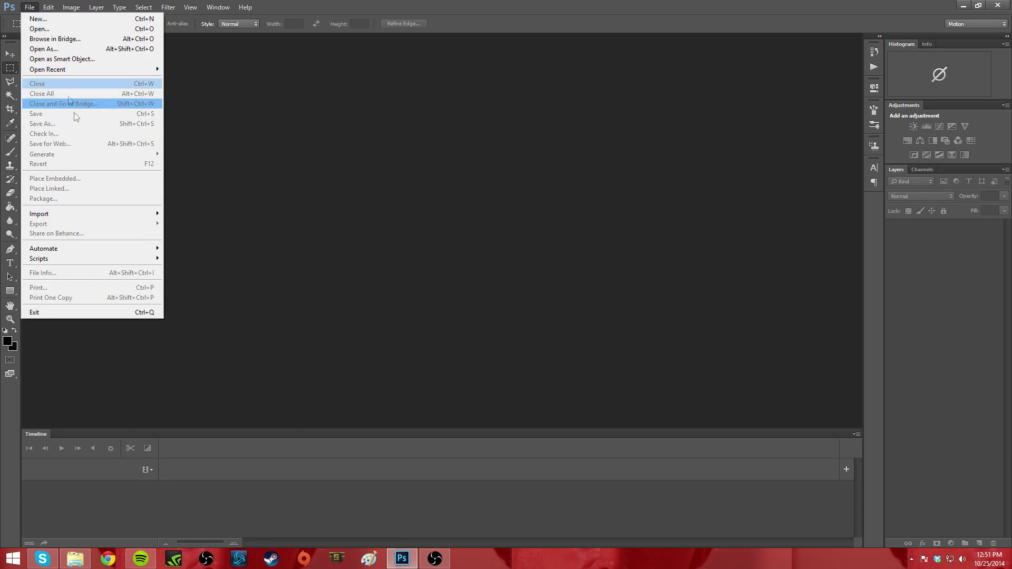
pyautogui.moveTo(94, 216)
pyautogui.click(198, 226)
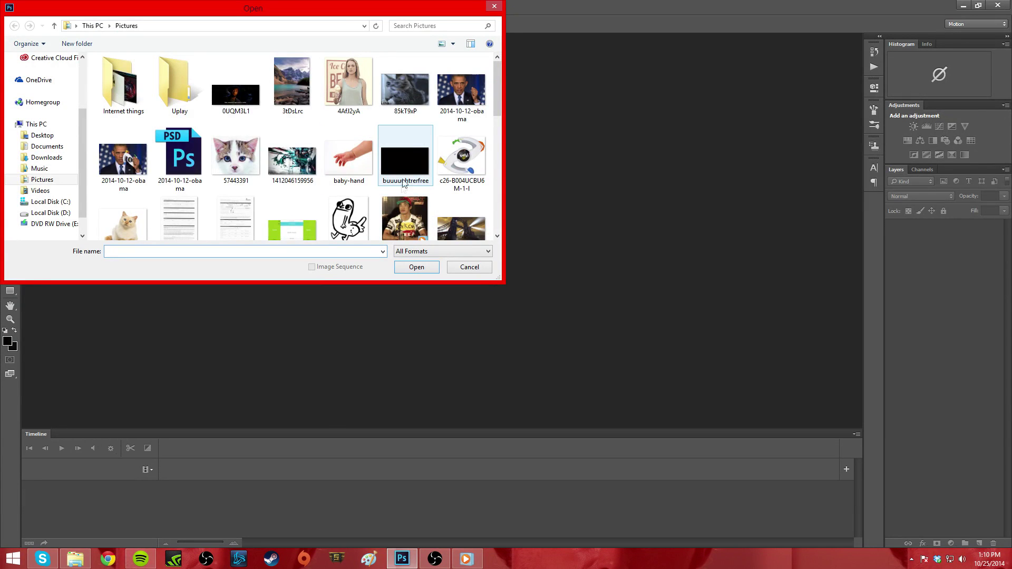
pyautogui.moveTo(498, 94); pyautogui.dragTo(498, 112)
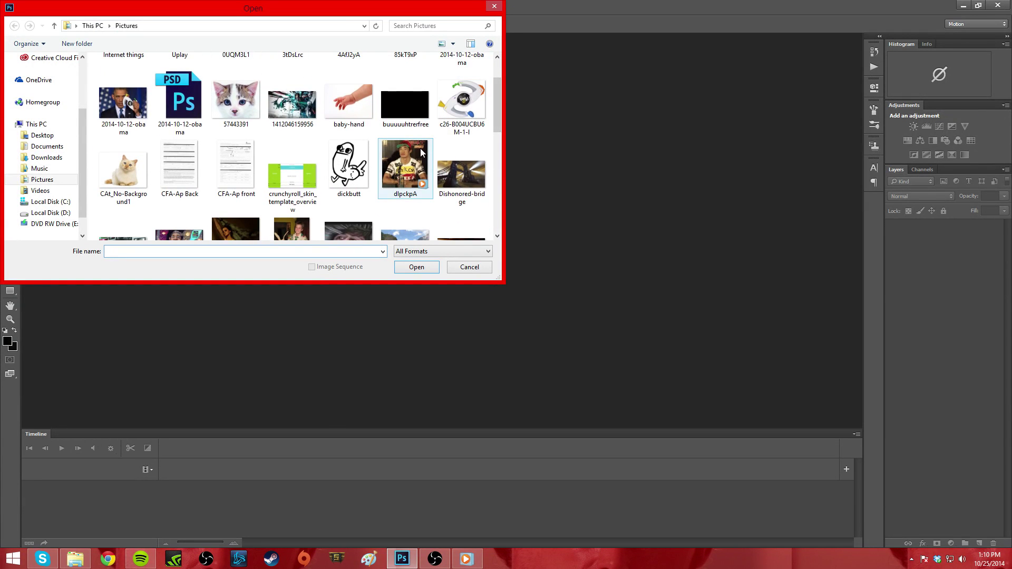
pyautogui.click(411, 167)
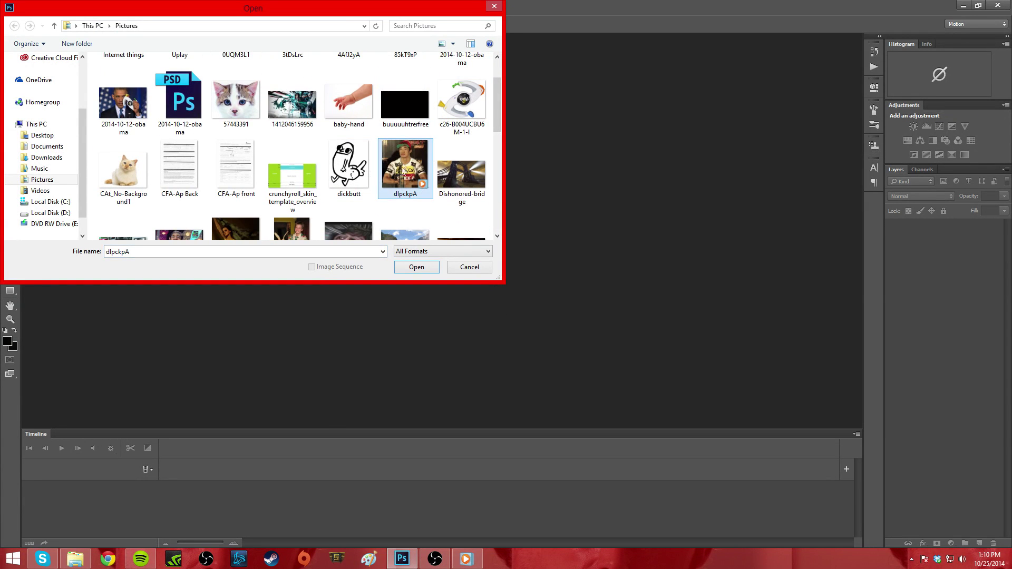
pyautogui.scroll(-5, 410, 167)
pyautogui.scroll(10, 424, 178)
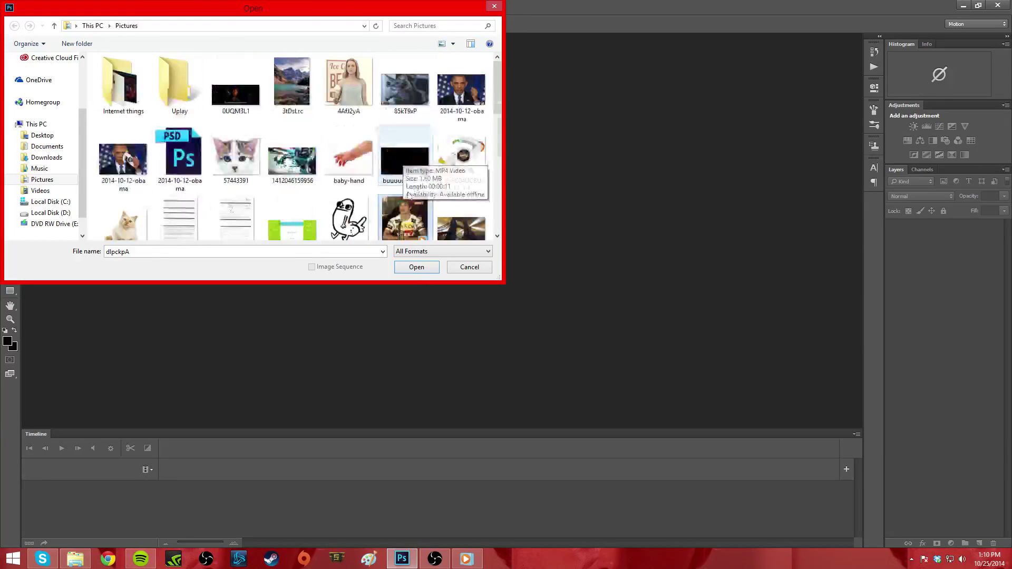
pyautogui.click(417, 268)
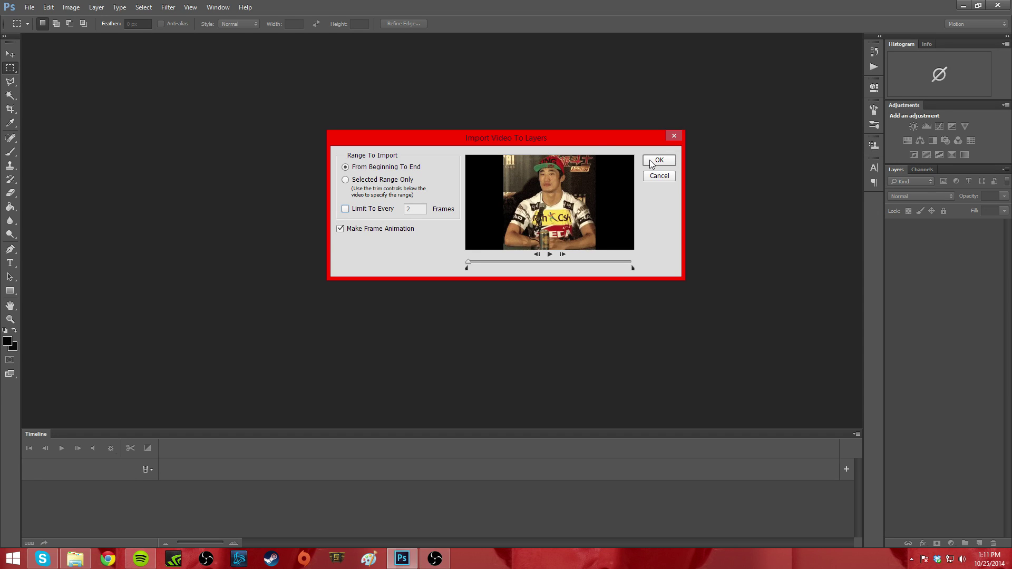
pyautogui.click(348, 212)
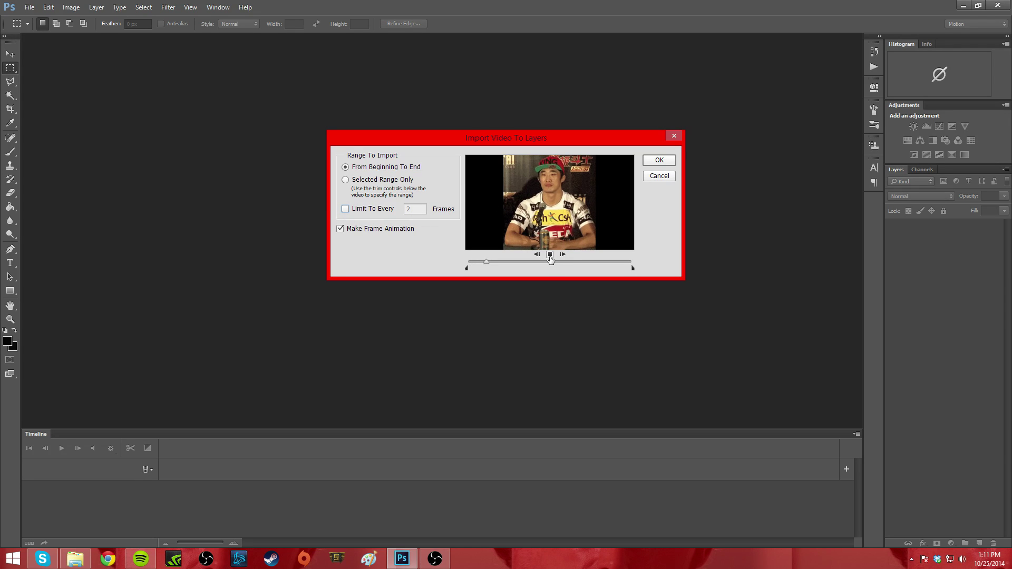
pyautogui.click(659, 159)
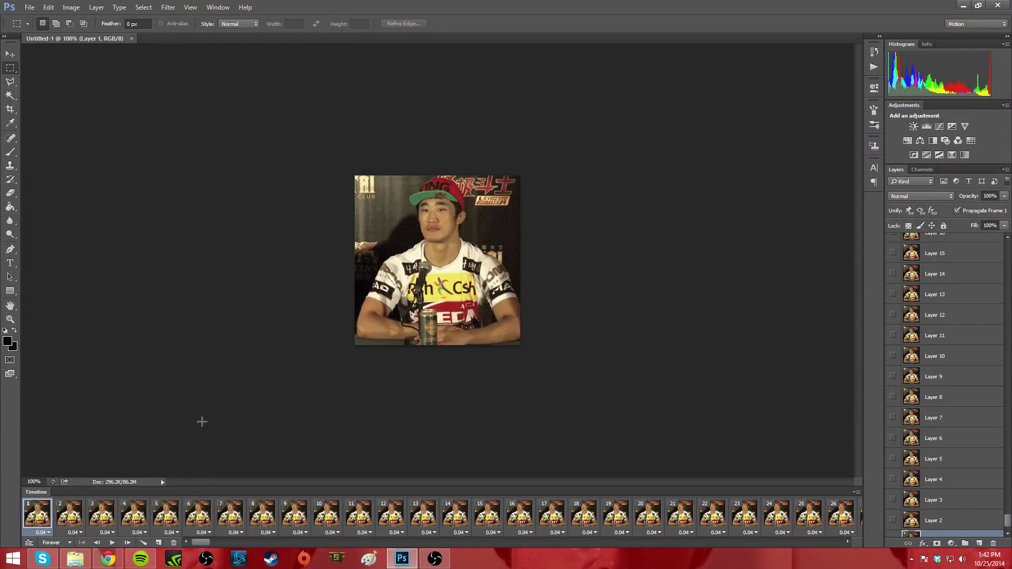
# Set the delay of all frames in the imported animation to 0.02 seconds and preview the playback.
pyautogui.click(113, 543)
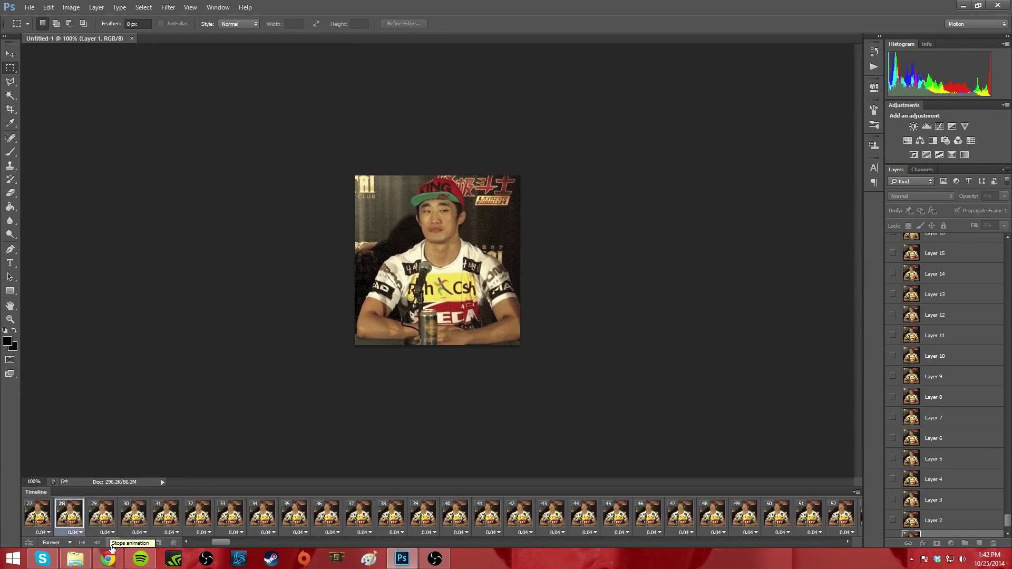
pyautogui.click(111, 543)
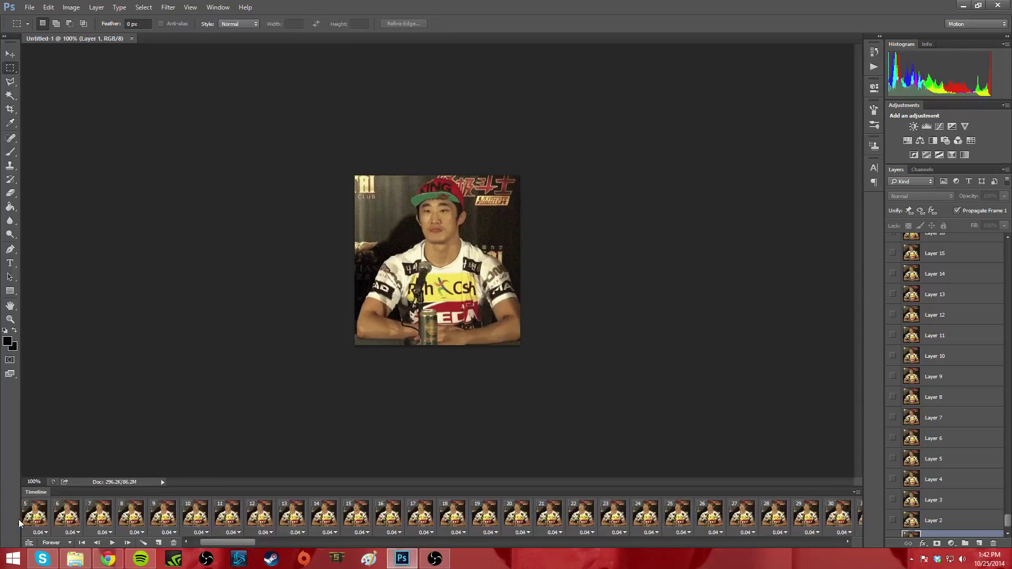
pyautogui.click(43, 521)
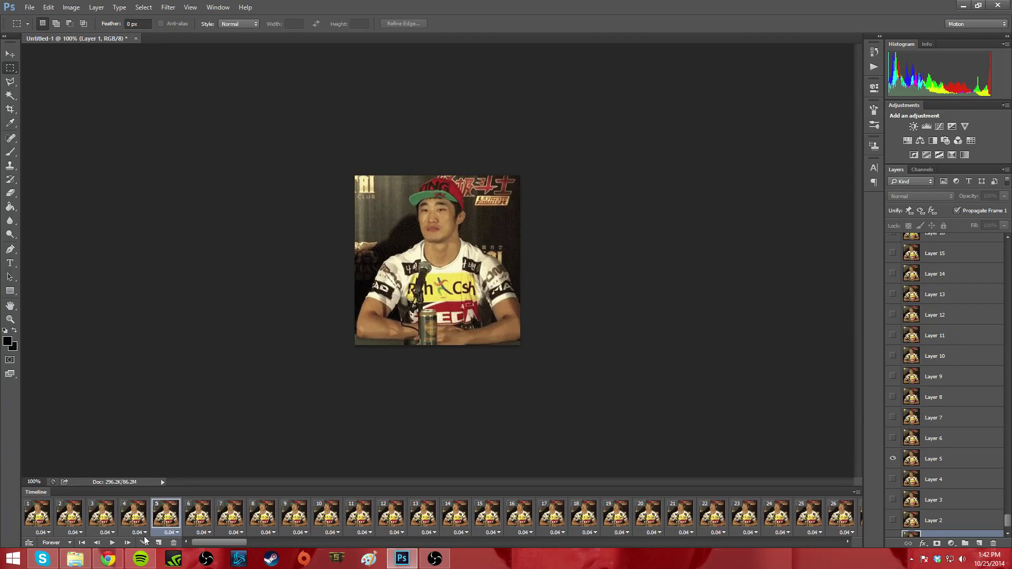
pyautogui.click(36, 517)
pyautogui.moveTo(216, 542); pyautogui.dragTo(843, 537)
pyautogui.keyDown('shift'); pyautogui.click(835, 515); pyautogui.keyUp('shift')
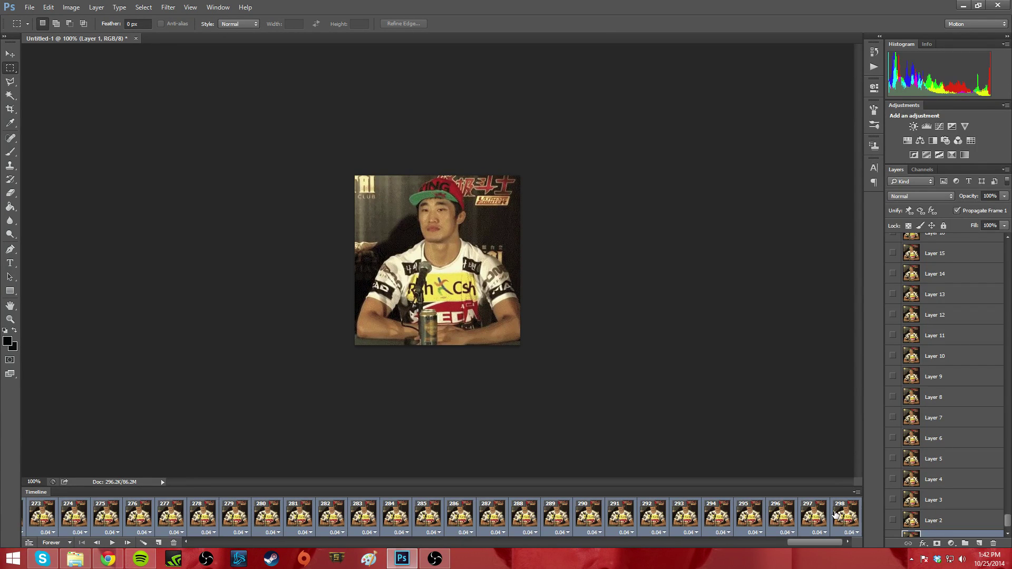
pyautogui.click(858, 534)
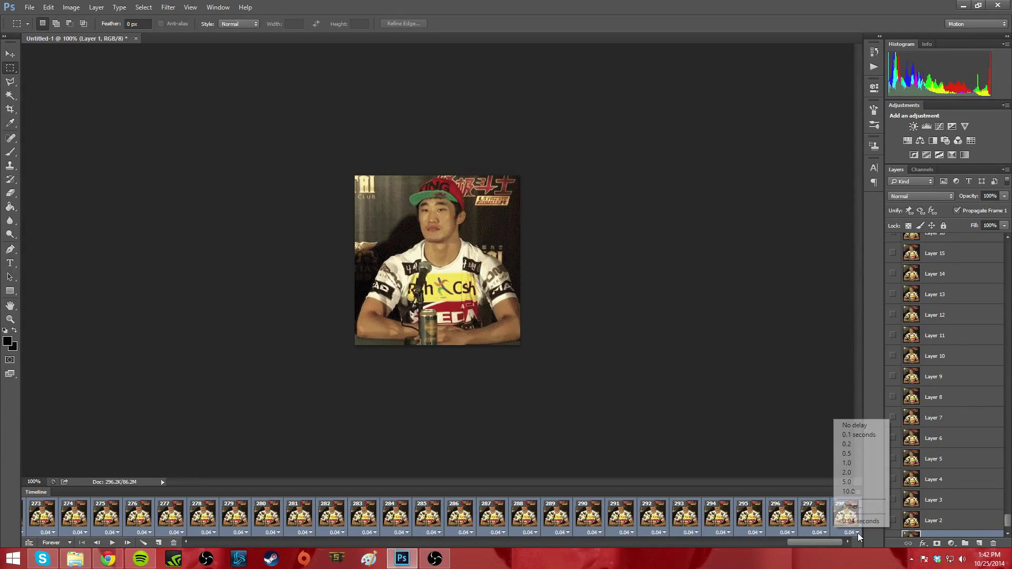
pyautogui.click(849, 506)
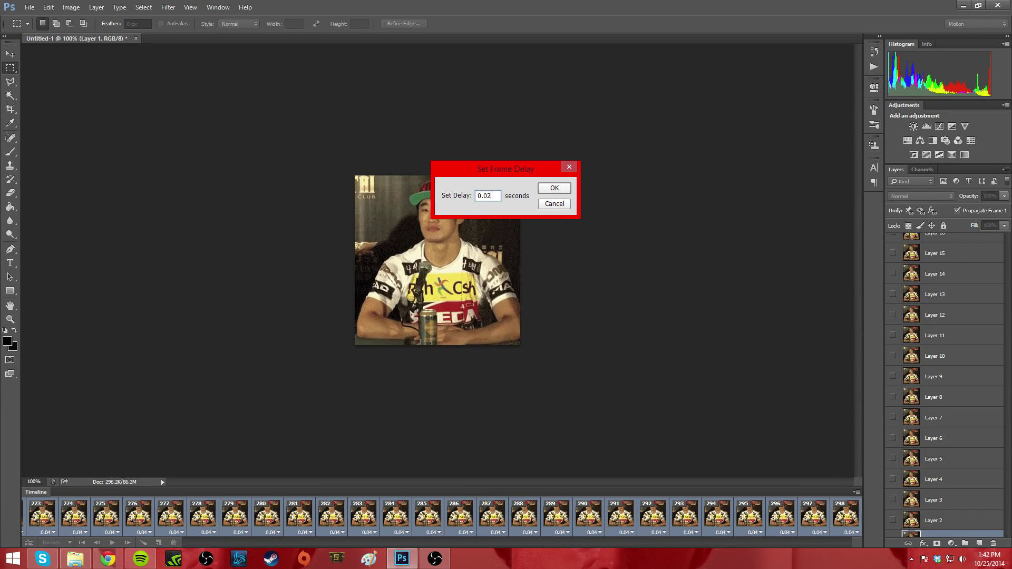
pyautogui.press('Return')
pyautogui.click(112, 543)
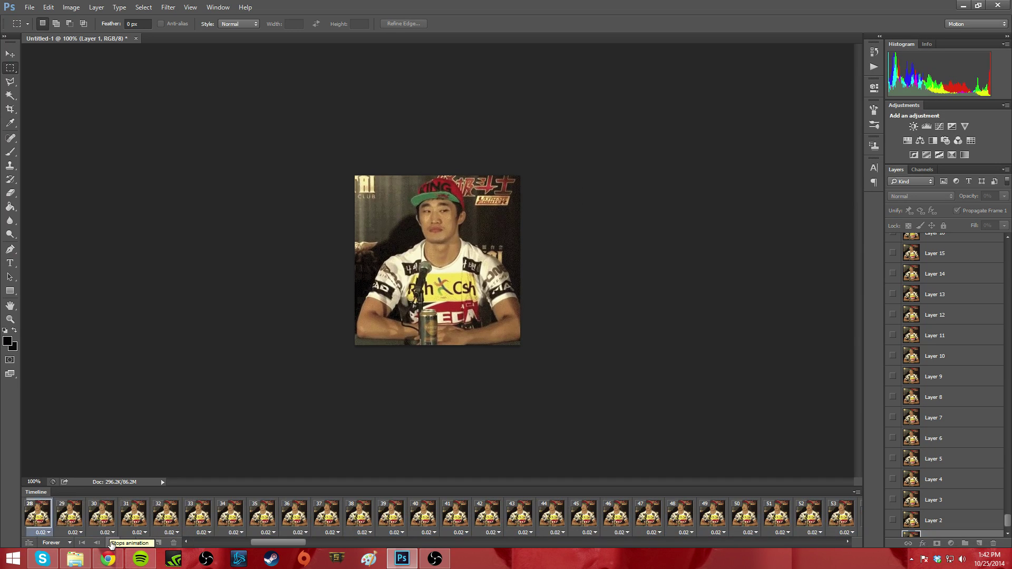
pyautogui.click(112, 542)
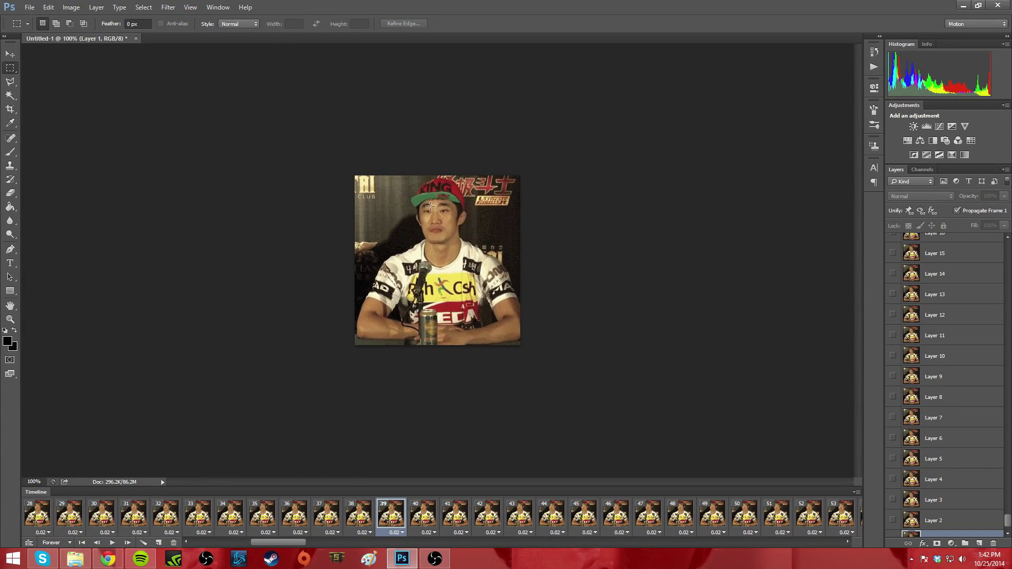
# Crop the animation to the man's head and shoulders, trimming the lower part and both sides of the image.
pyautogui.click(10, 108)
pyautogui.moveTo(437, 346); pyautogui.dragTo(440, 289)
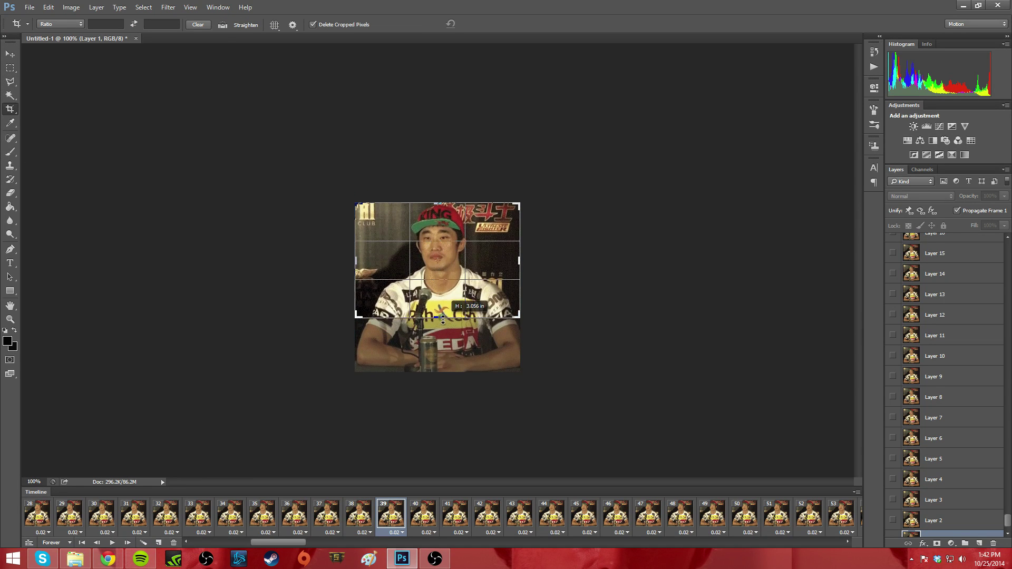
pyautogui.moveTo(354, 258); pyautogui.dragTo(374, 258)
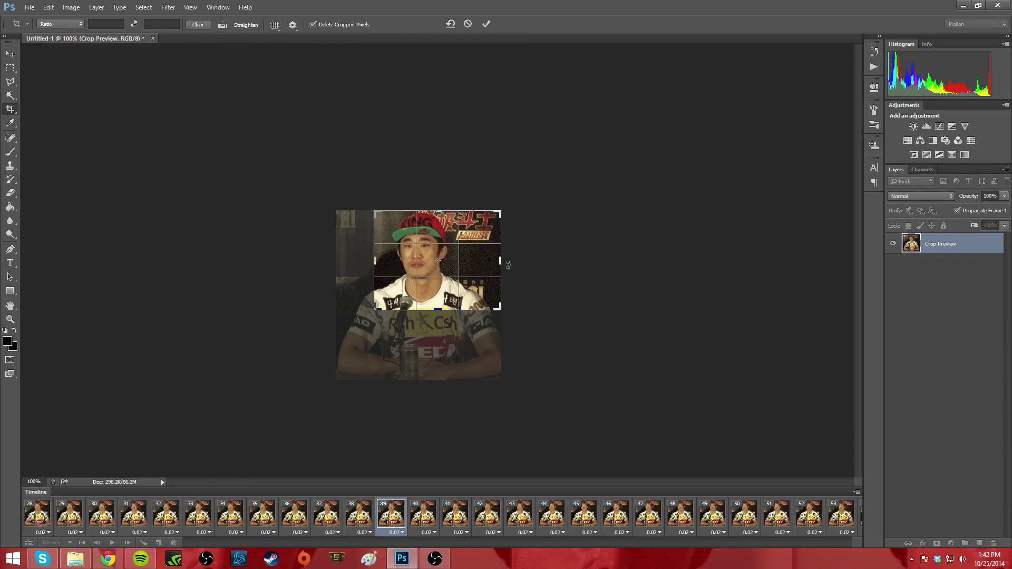
pyautogui.moveTo(503, 260); pyautogui.dragTo(489, 260)
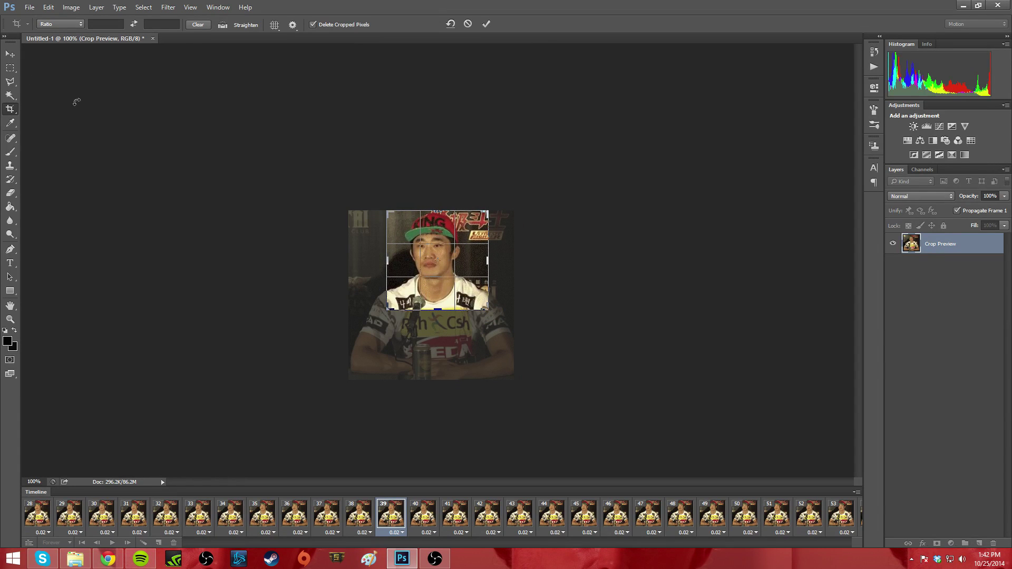
pyautogui.press('Return')
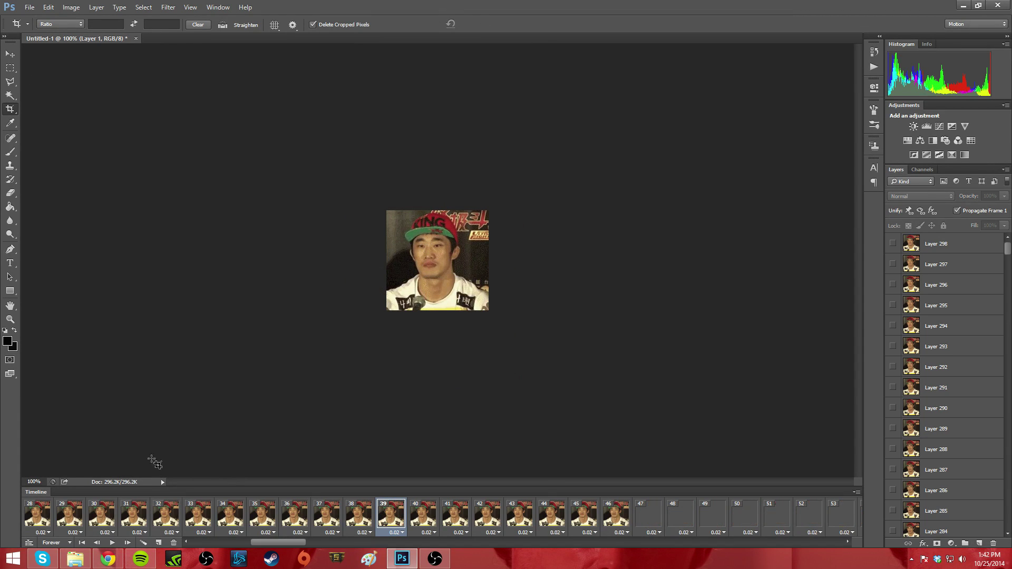
pyautogui.moveTo(283, 541); pyautogui.dragTo(198, 515)
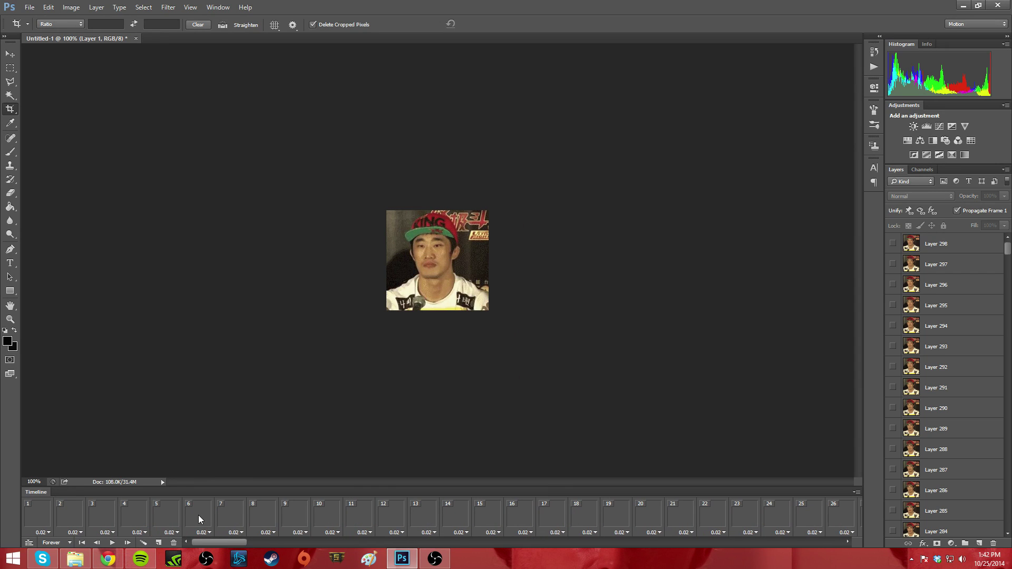
# Open the Animated Content Aware Scale script and set starting width, ending height and ending width to 50, with starting height at about 50.
pyautogui.click(29, 7)
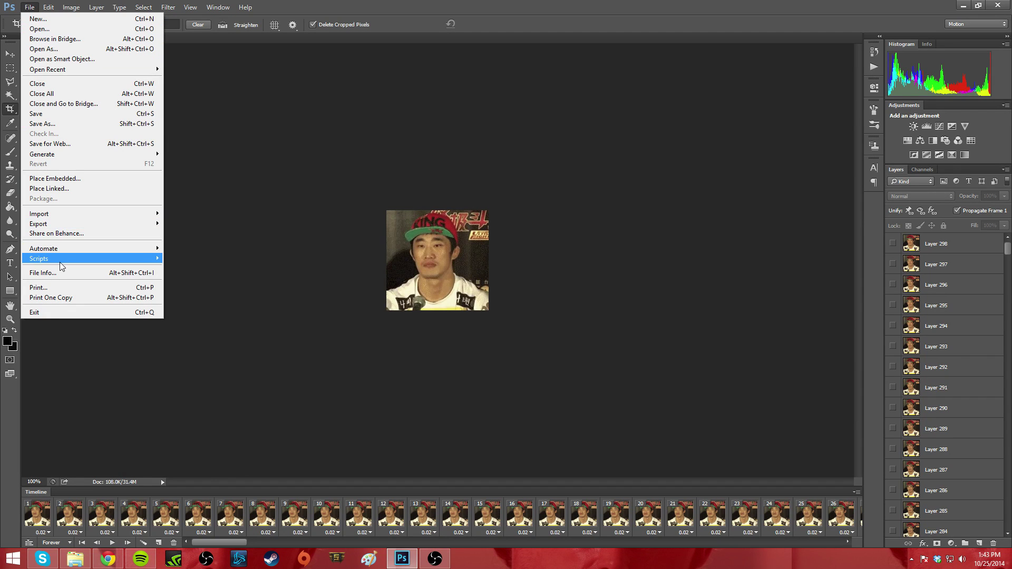
pyautogui.moveTo(59, 261)
pyautogui.click(221, 365)
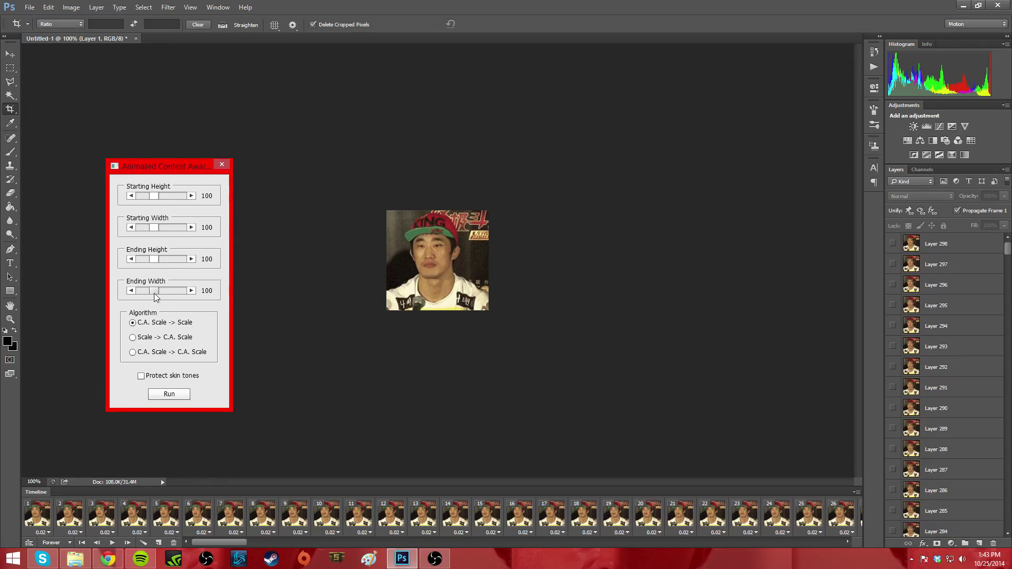
pyautogui.moveTo(154, 292); pyautogui.dragTo(174, 292)
pyautogui.moveTo(173, 293); pyautogui.dragTo(141, 292)
pyautogui.moveTo(152, 259); pyautogui.dragTo(131, 263)
pyautogui.doubleClick(205, 196)
pyautogui.click(204, 220)
pyautogui.moveTo(151, 229); pyautogui.dragTo(147, 229)
pyautogui.click(131, 195)
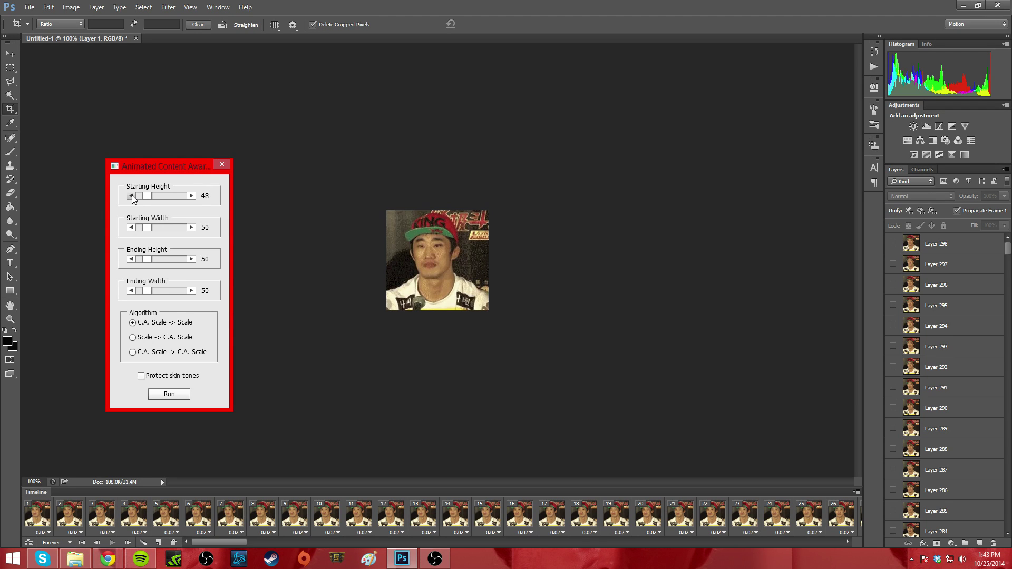
pyautogui.click(190, 195)
# Run the script with the C.A. Scale -> Scale algorithm and play the distorted animation.
pyautogui.click(173, 397)
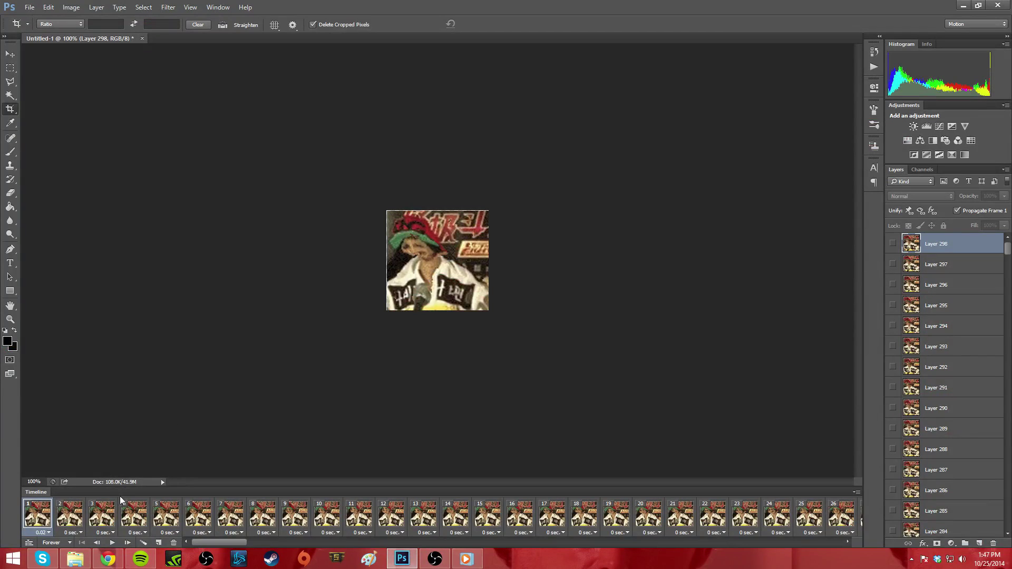
pyautogui.click(112, 543)
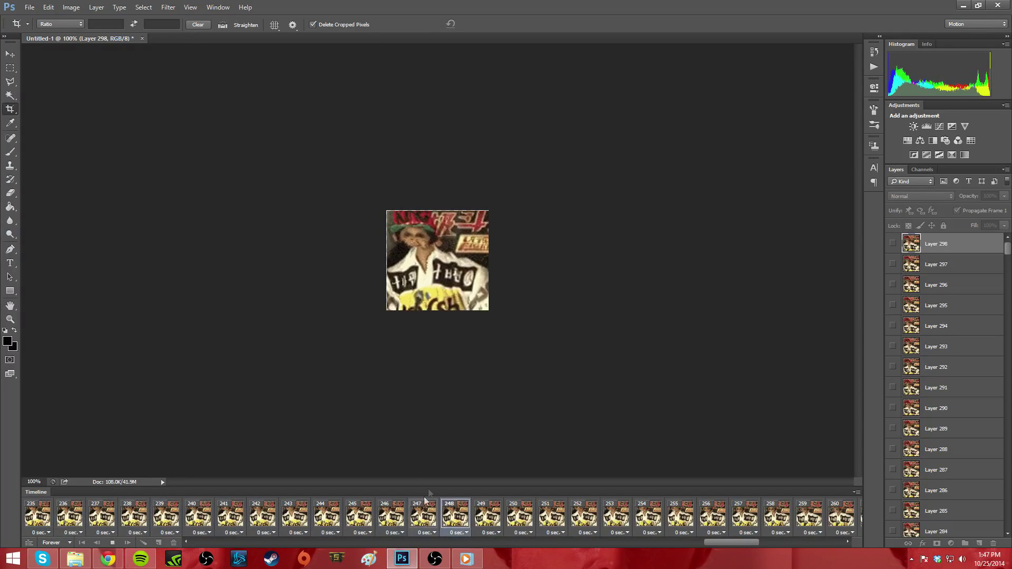
# Stop the playback and examine individual distorted frames near the end and start of the animation, along with the layer list.
pyautogui.press('space')
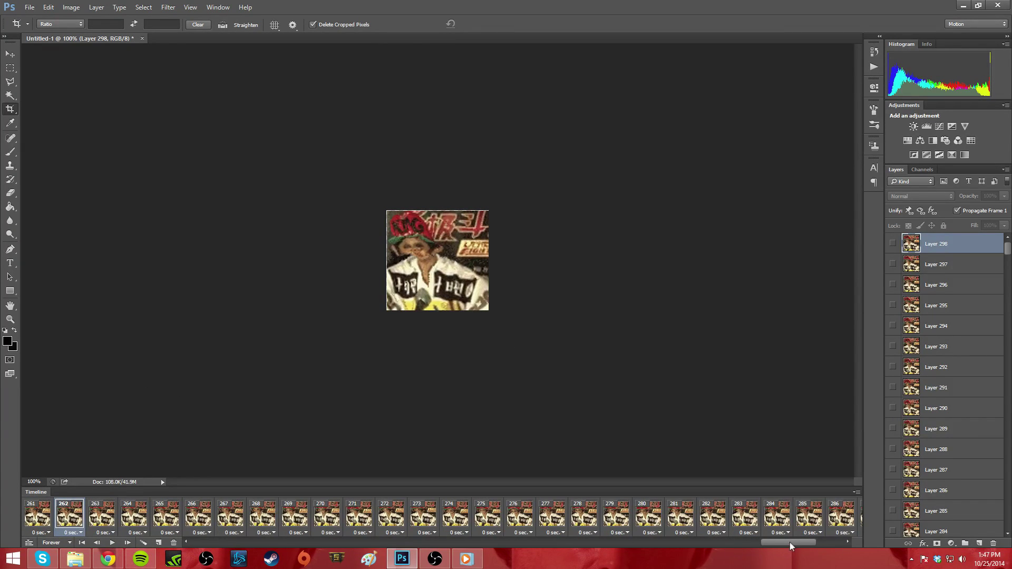
pyautogui.moveTo(791, 546); pyautogui.dragTo(817, 546)
pyautogui.click(814, 514)
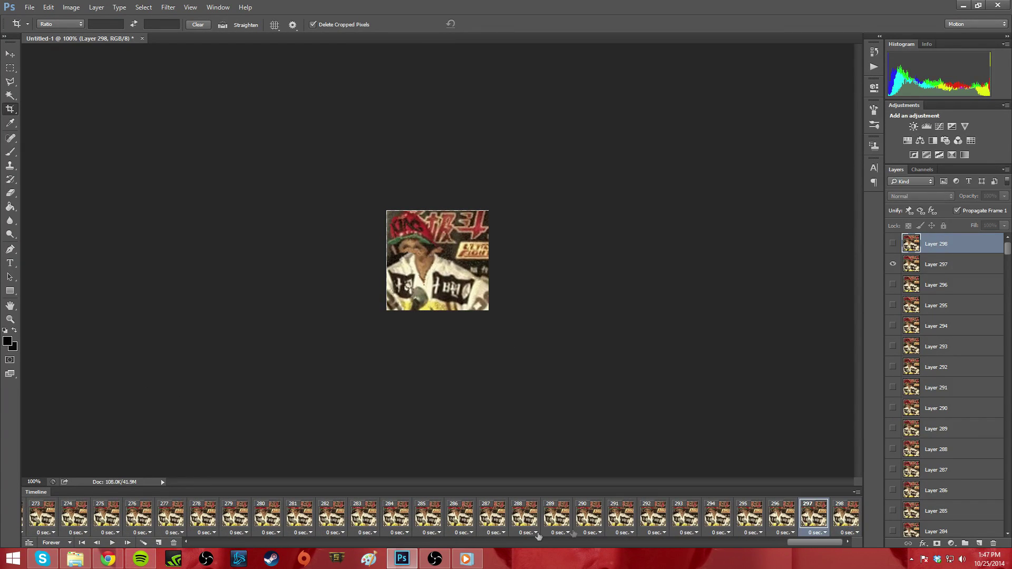
pyautogui.click(171, 521)
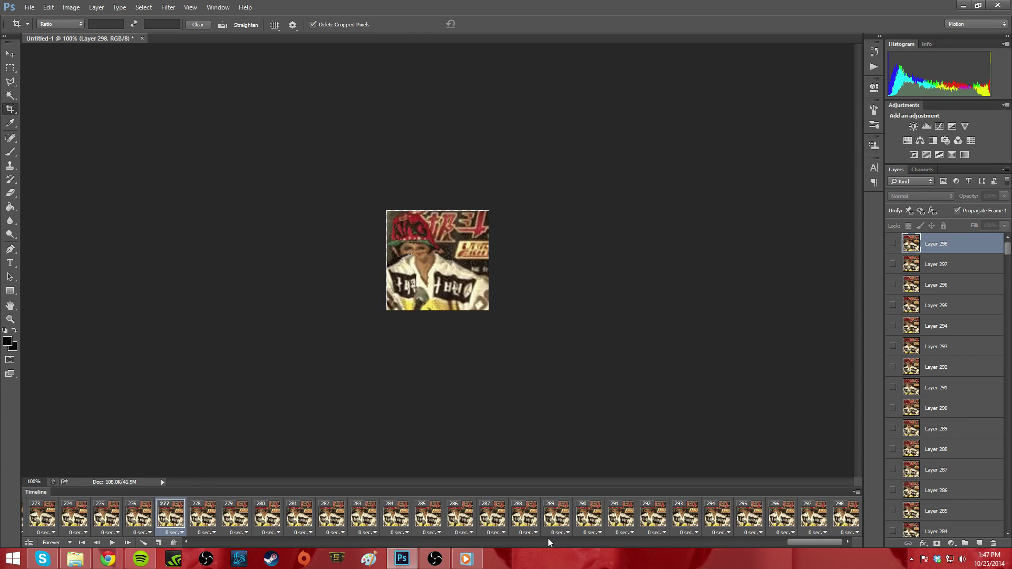
pyautogui.moveTo(548, 543); pyautogui.dragTo(190, 543)
pyautogui.click(171, 519)
pyautogui.click(202, 519)
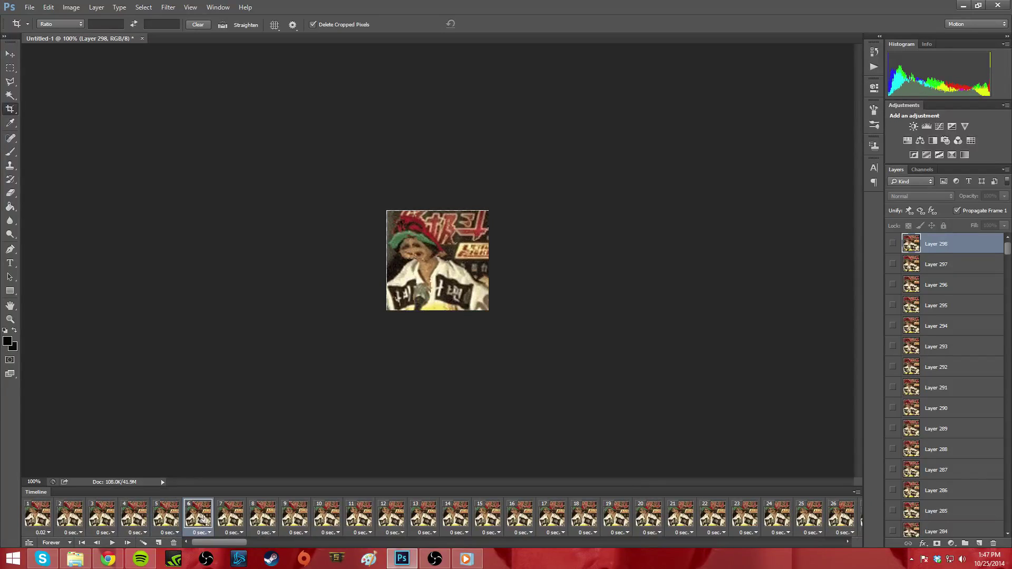
pyautogui.click(302, 522)
pyautogui.click(189, 521)
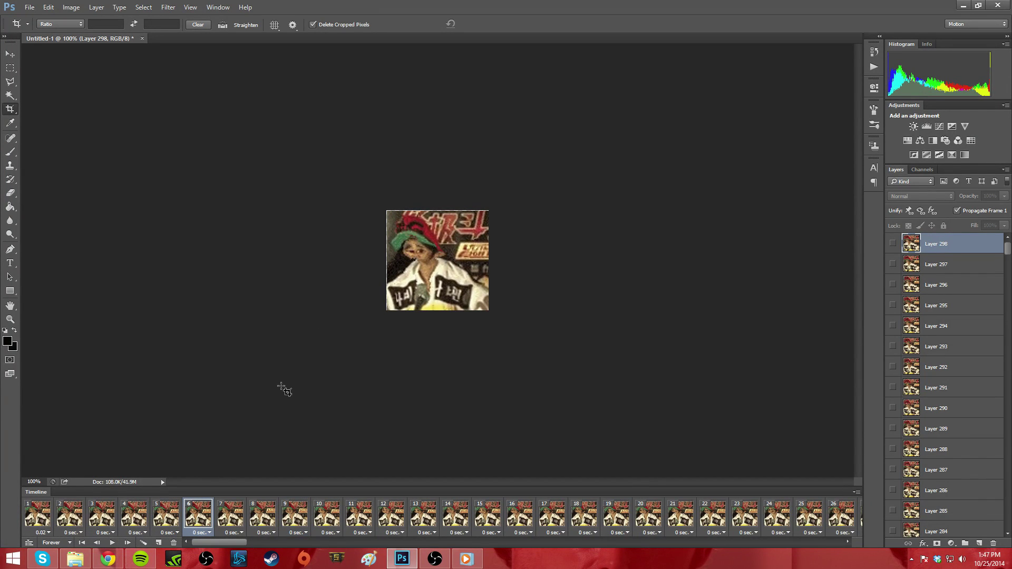
pyautogui.scroll(-9, 956, 412)
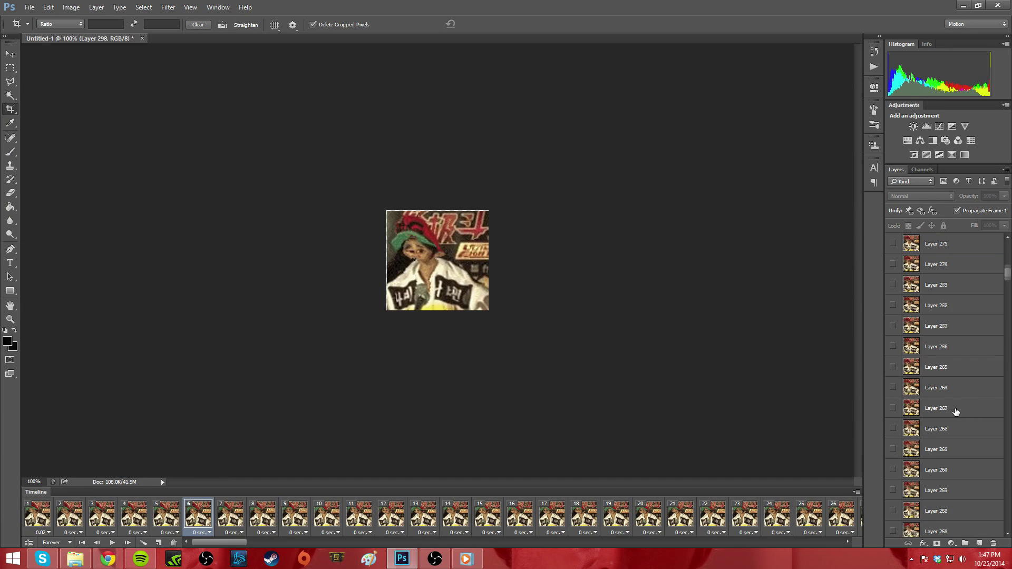
pyautogui.scroll(-20, 955, 412)
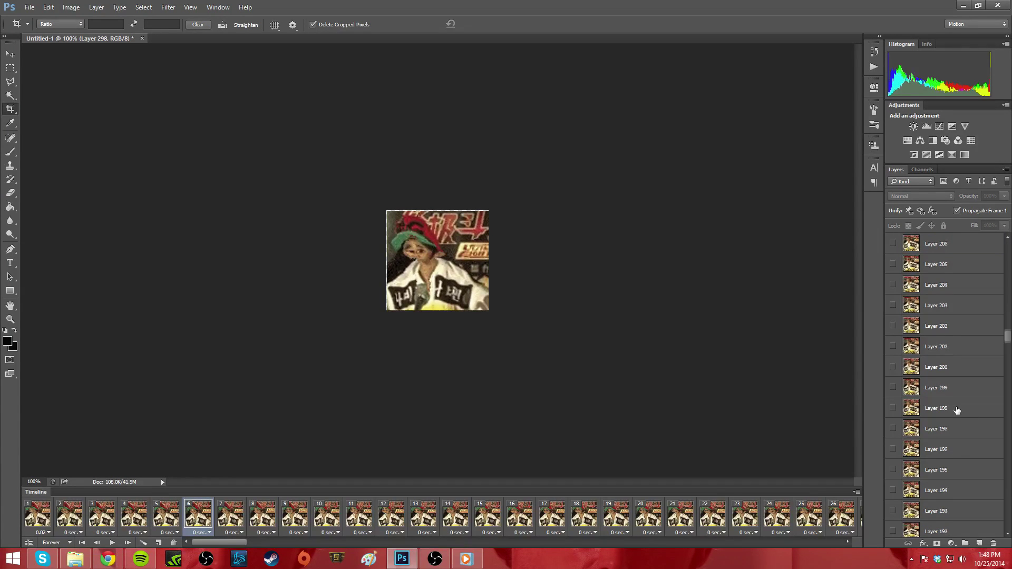
pyautogui.scroll(-7, 957, 410)
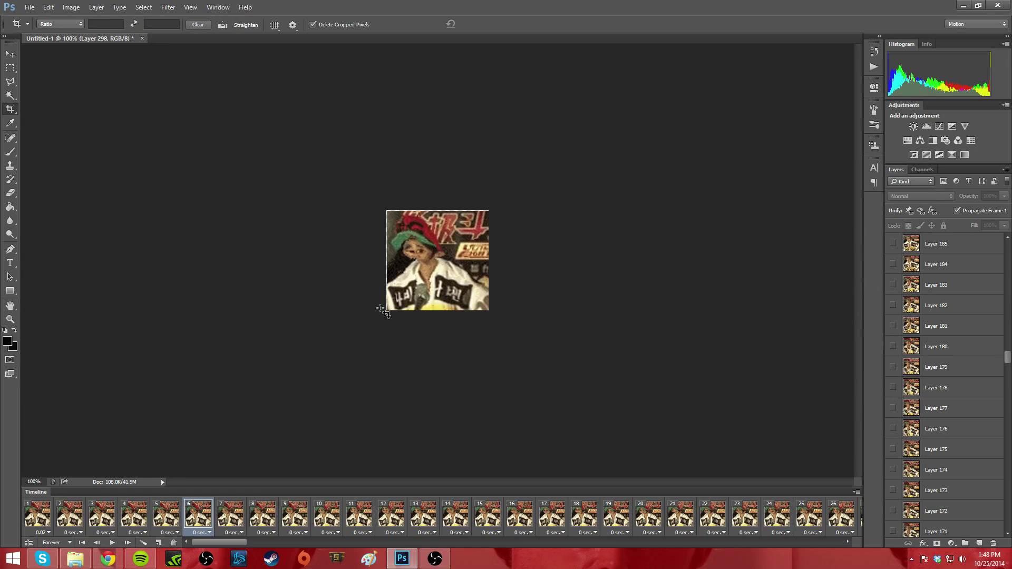
pyautogui.moveTo(217, 536); pyautogui.dragTo(236, 537)
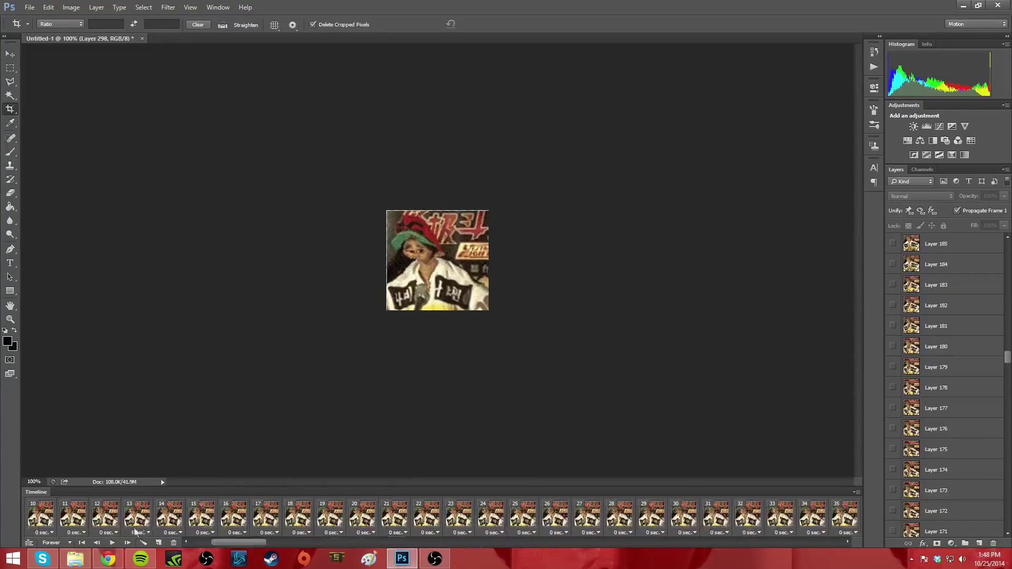
# Export the animation with Save for Web as a GIF named butts69969669 in the Pictures folder.
pyautogui.click(28, 7)
pyautogui.click(62, 141)
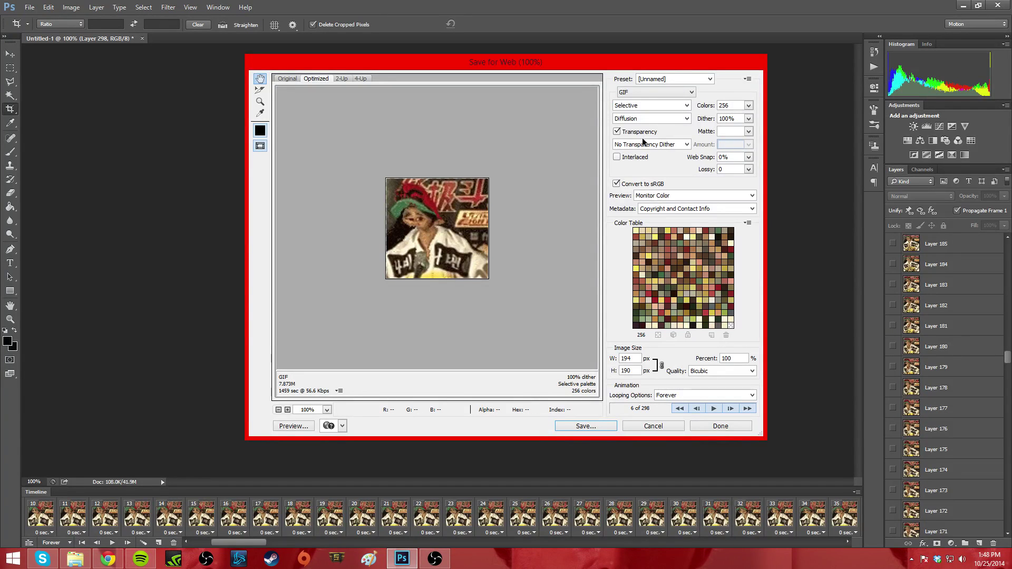
pyautogui.click(674, 99)
pyautogui.click(650, 90)
pyautogui.click(603, 424)
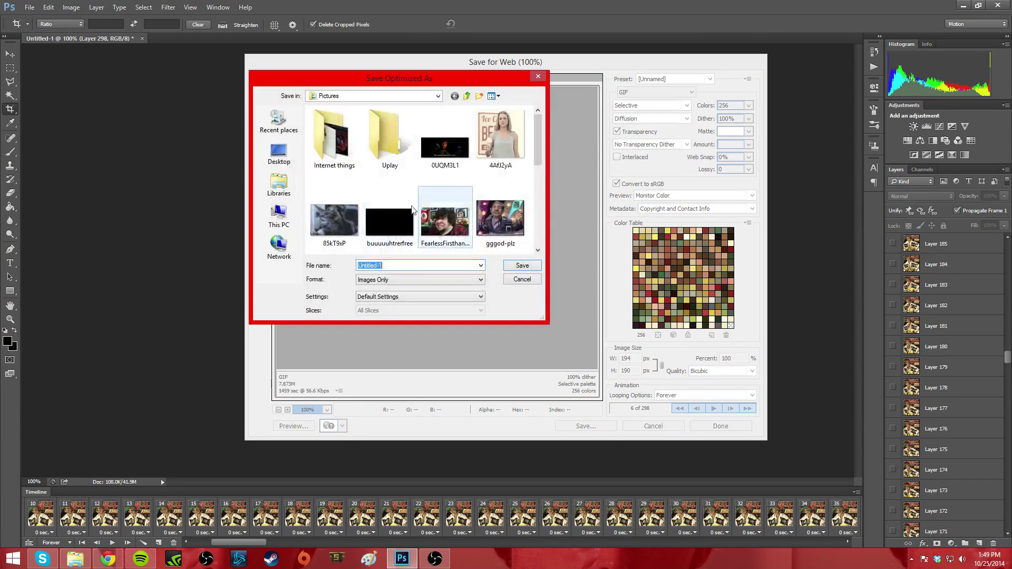
pyautogui.write('butts69969669')
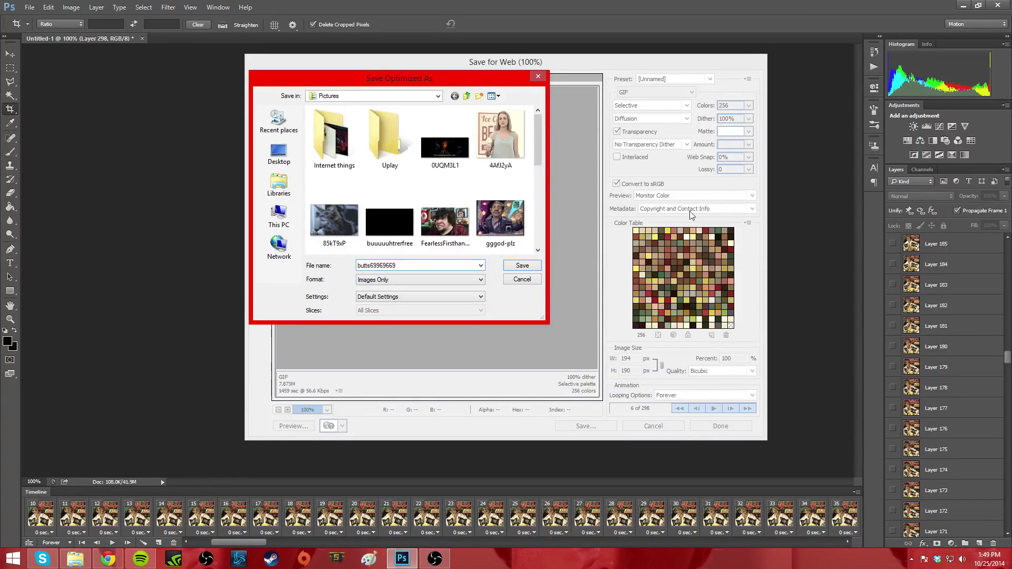
pyautogui.click(514, 267)
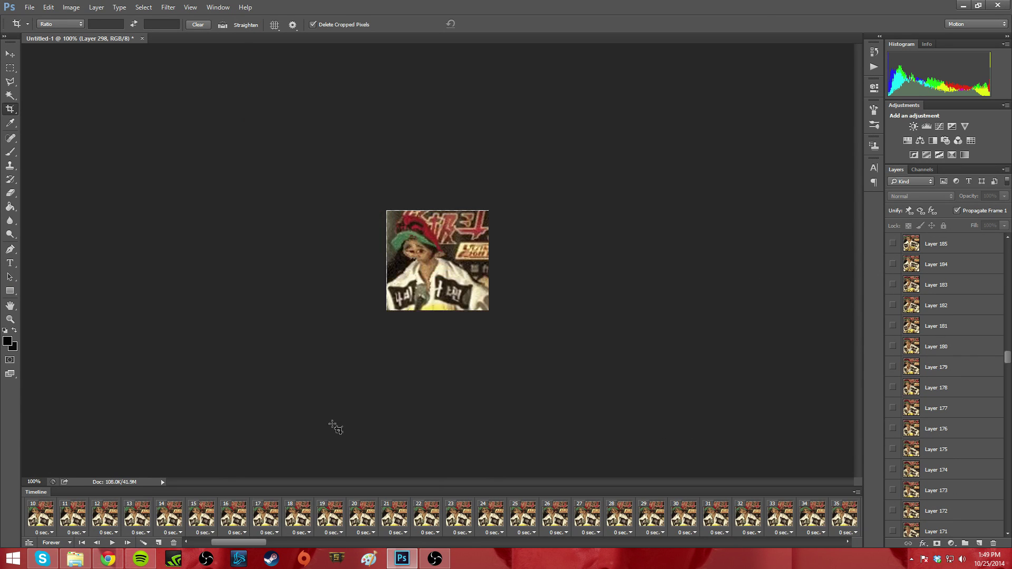
# Switch to File Explorer, open the exported butts69969669 GIF from the Pictures folder to check its playback, and close the viewer.
pyautogui.click(80, 562)
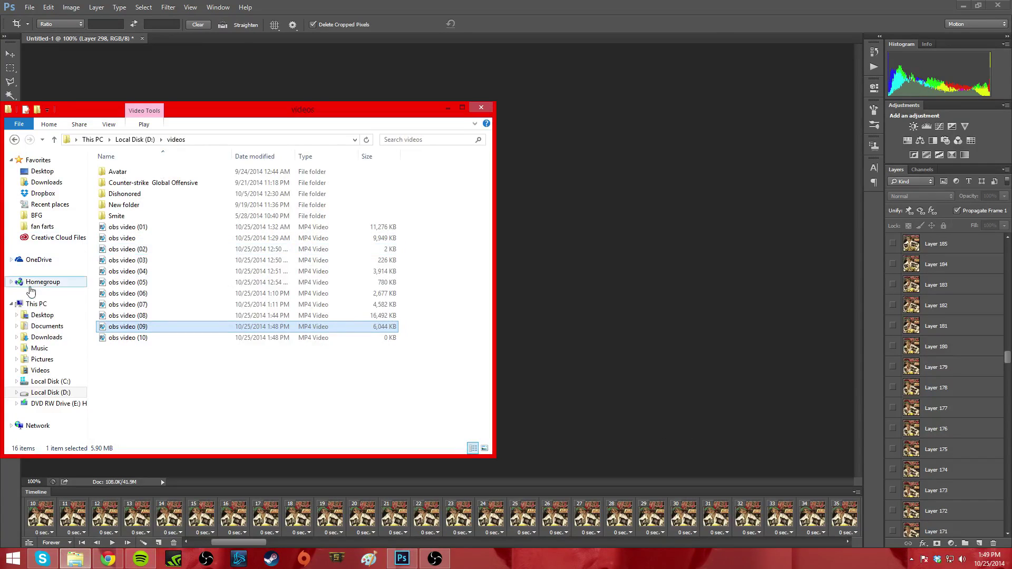
pyautogui.click(37, 360)
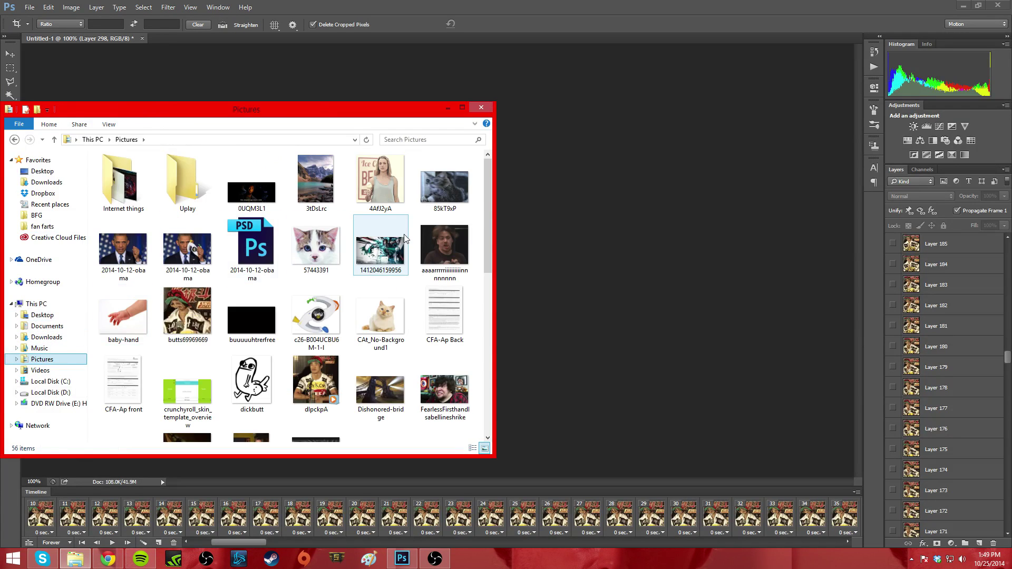
pyautogui.click(353, 252)
pyautogui.scroll(-5, 351, 258)
pyautogui.scroll(10, 352, 266)
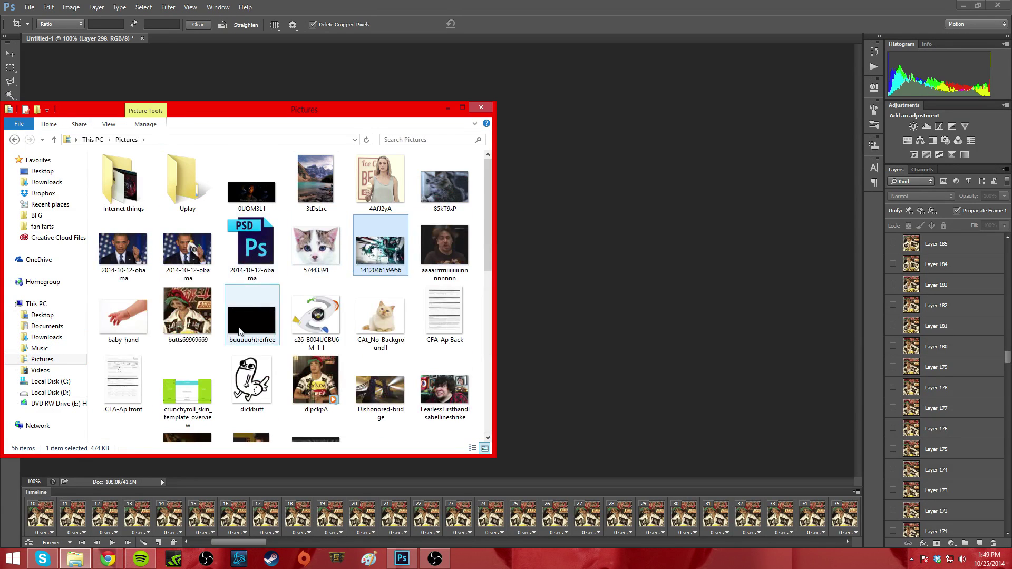
pyautogui.doubleClick(187, 316)
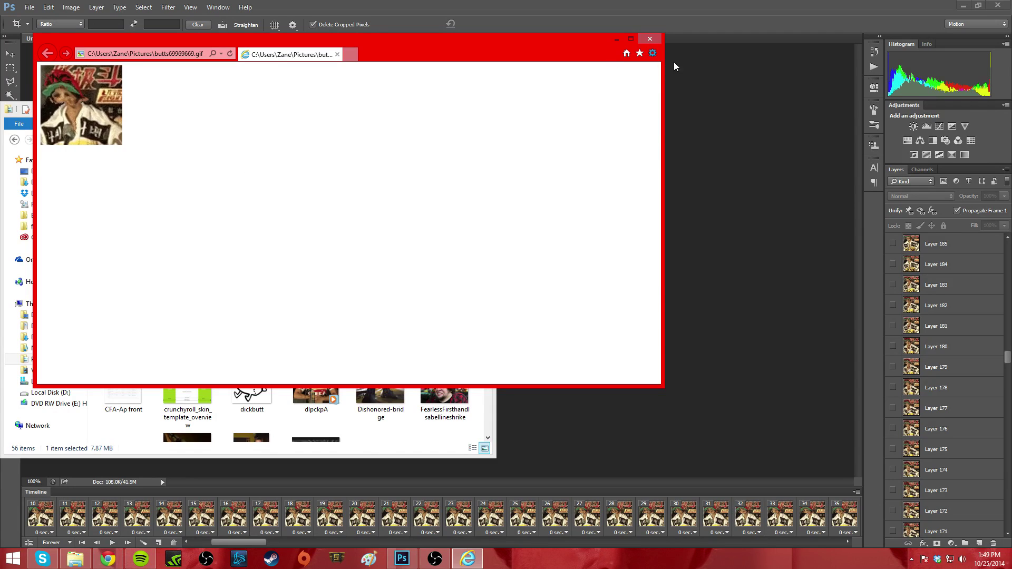
pyautogui.click(643, 38)
pyautogui.click(555, 113)
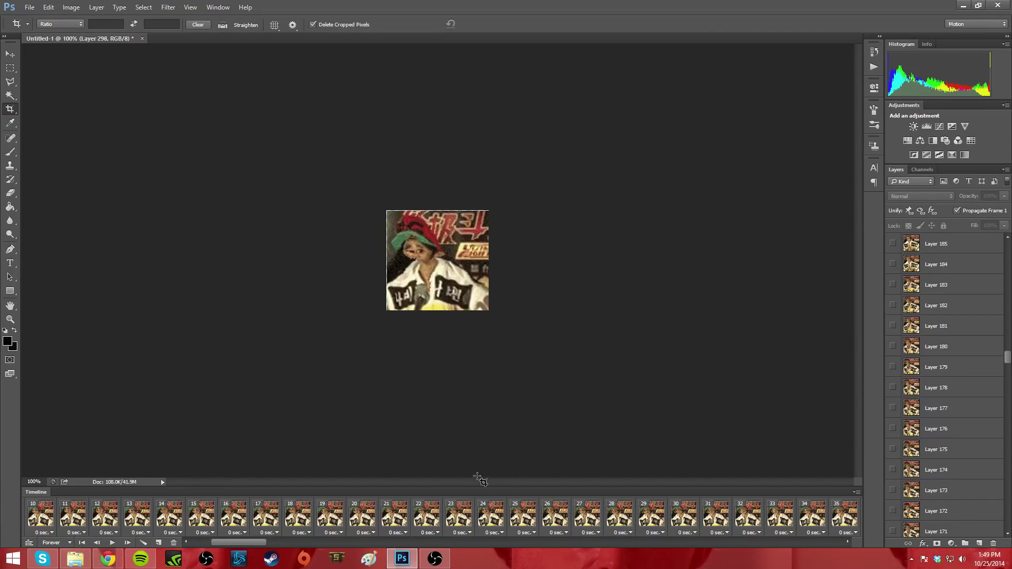